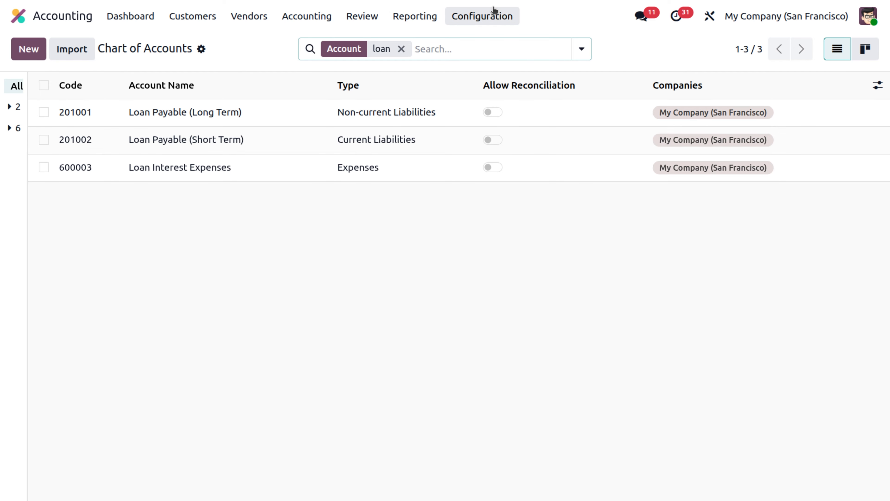
# Step: Duplicate the Miscellaneous Operations journal from the list of accounting journals
pyautogui.click(482, 19)
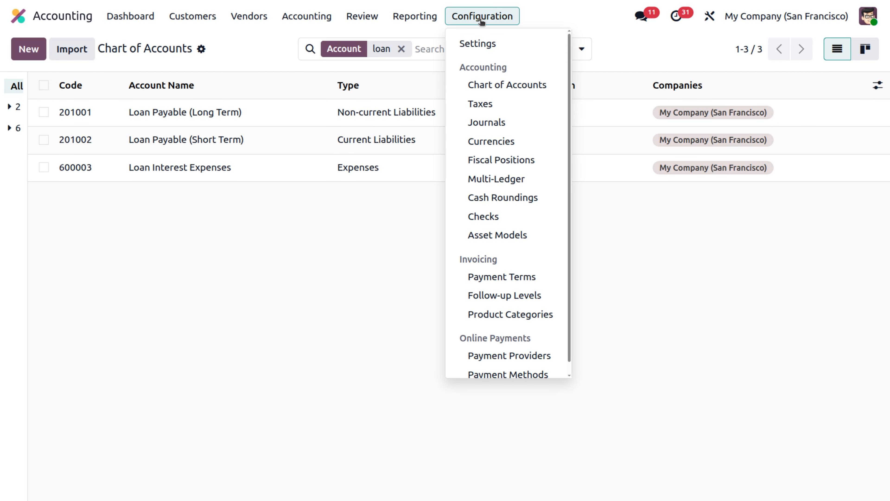
pyautogui.click(500, 125)
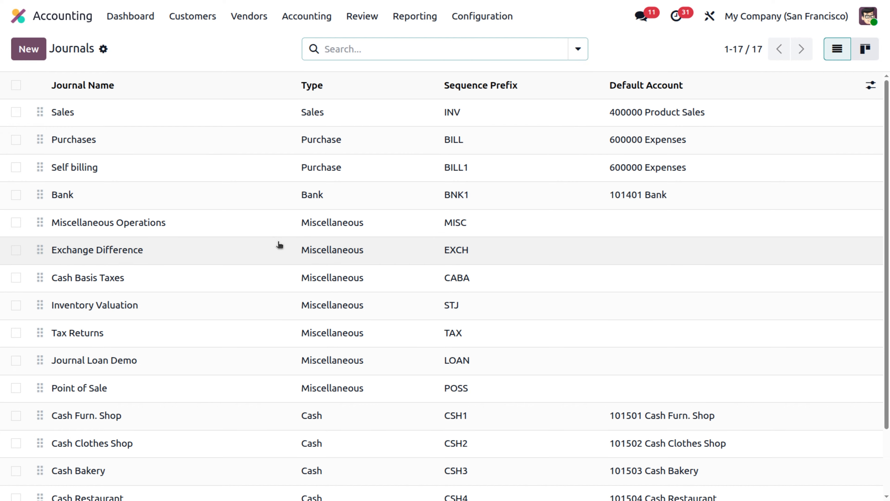
pyautogui.click(247, 224)
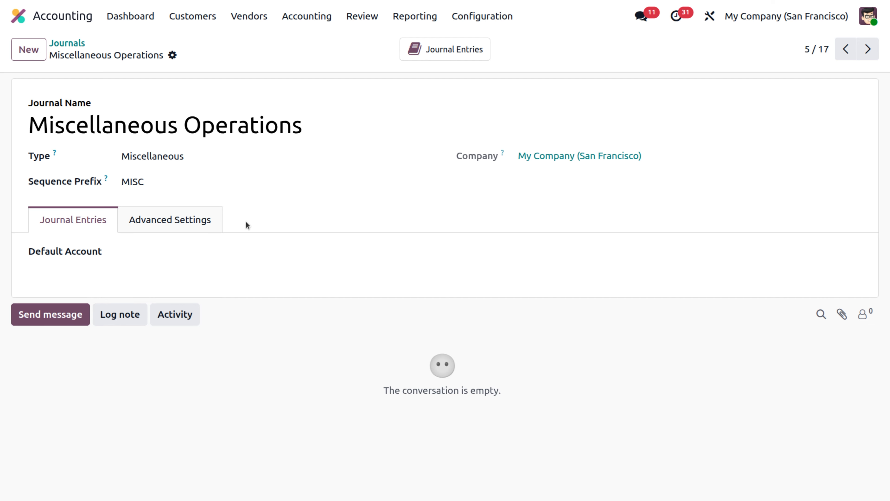
pyautogui.click(172, 55)
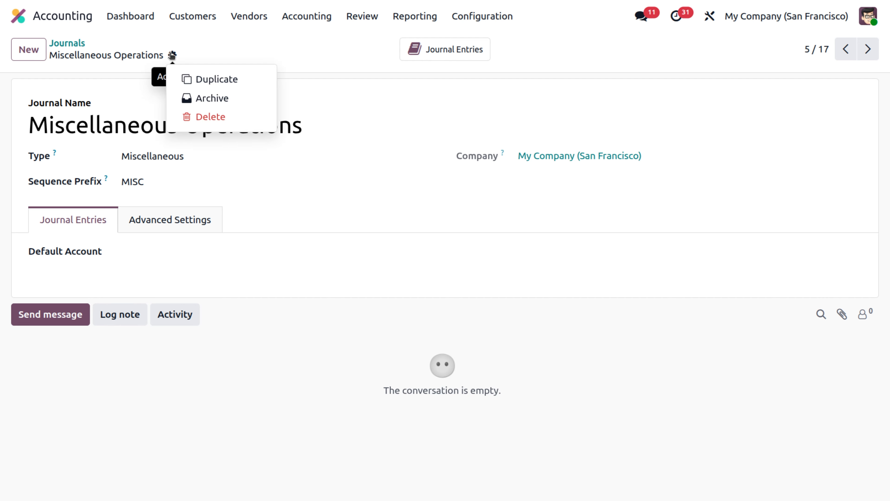
pyautogui.click(209, 77)
# Step: Rename the duplicated journal to "Loan"
pyautogui.click(382, 132)
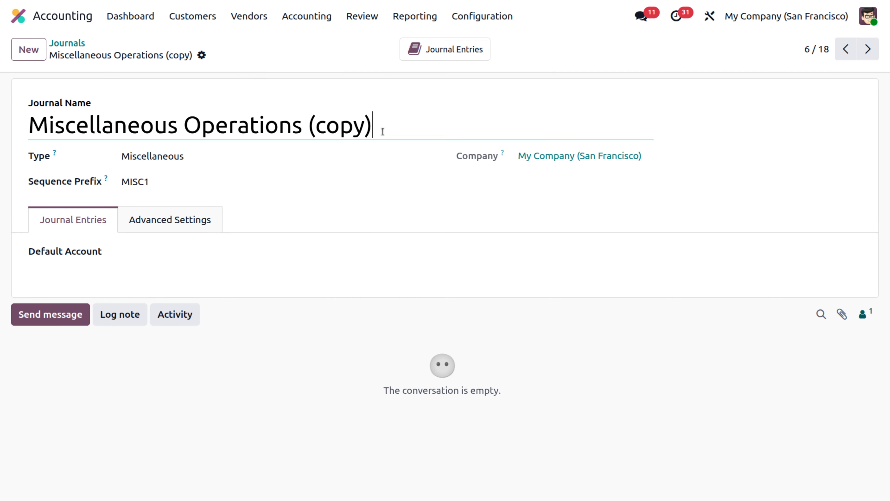
pyautogui.press('BackSpace')
pyautogui.press('BackSpace')
pyautogui.press('BackSpace')
pyautogui.press('BackSpace')
pyautogui.press('BackSpace')
pyautogui.press('BackSpace')
pyautogui.press('BackSpace')
pyautogui.press('BackSpace')
pyautogui.press('BackSpace')
pyautogui.press('BackSpace')
pyautogui.press('BackSpace')
pyautogui.press('BackSpace')
pyautogui.press('BackSpace')
pyautogui.press('BackSpace')
pyautogui.press('BackSpace')
pyautogui.press('BackSpace')
pyautogui.press('BackSpace')
pyautogui.press('BackSpace')
pyautogui.press('BackSpace')
pyautogui.press('BackSpace')
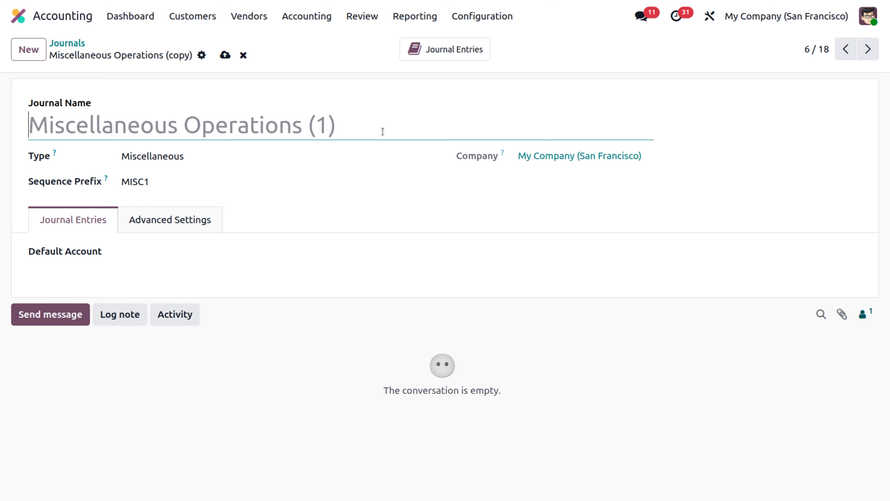
pyautogui.write('Loan')
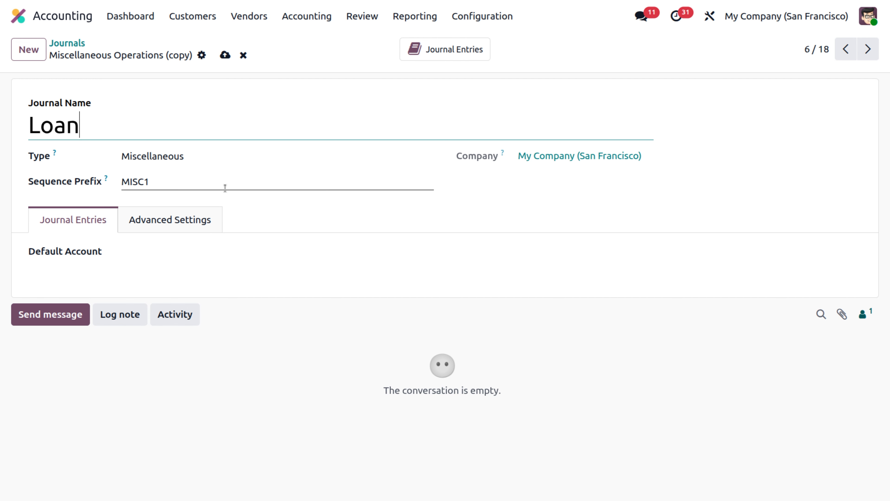
# Step: Set the Loan journal's sequence prefix to LN and save the journal
pyautogui.click(225, 188)
pyautogui.press('BackSpace')
pyautogui.press('BackSpace')
pyautogui.press('BackSpace')
pyautogui.press('BackSpace')
pyautogui.press('BackSpace')
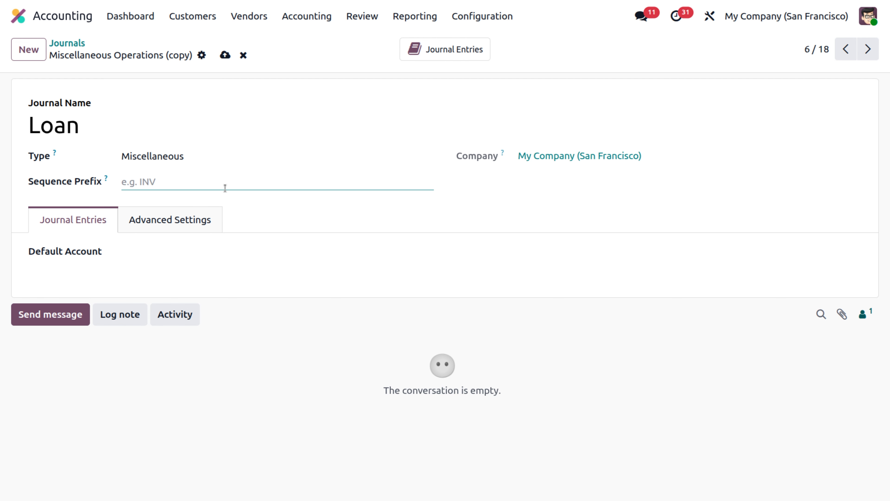
pyautogui.write('L')
pyautogui.press('BackSpace')
pyautogui.write('LN')
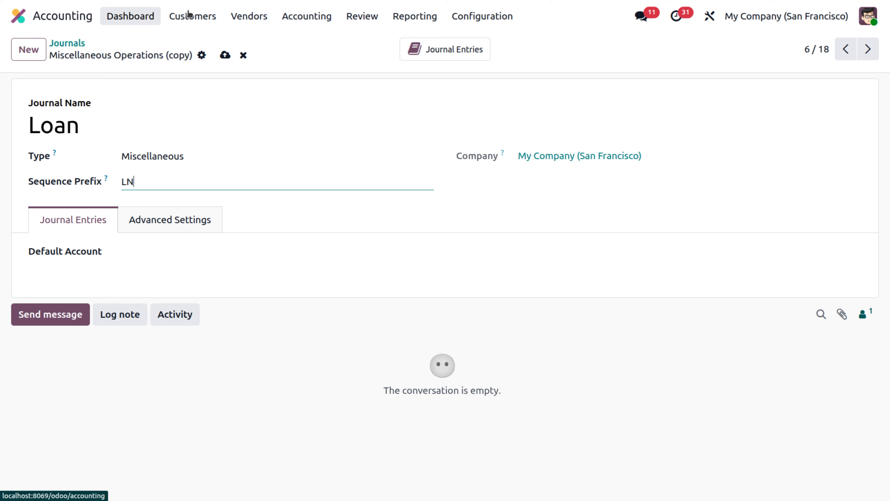
pyautogui.click(224, 54)
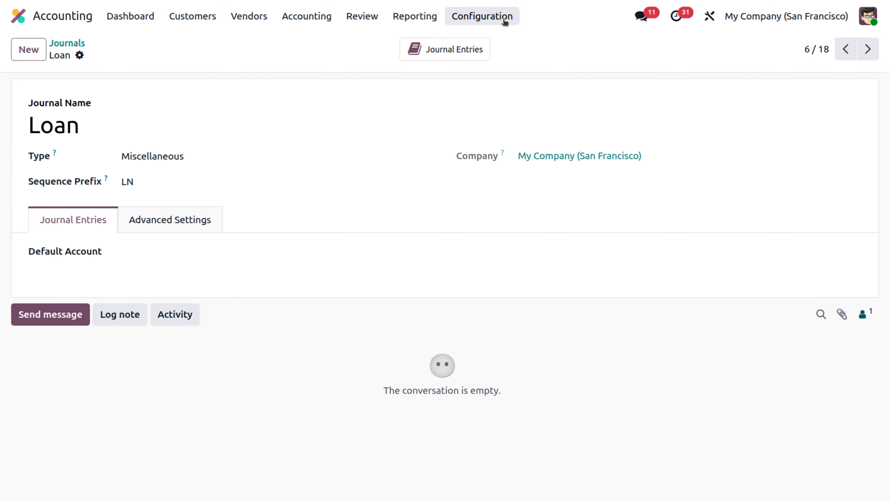
# Step: Start a new transaction in the Bank journal's matching view and date it June 3
pyautogui.click(139, 19)
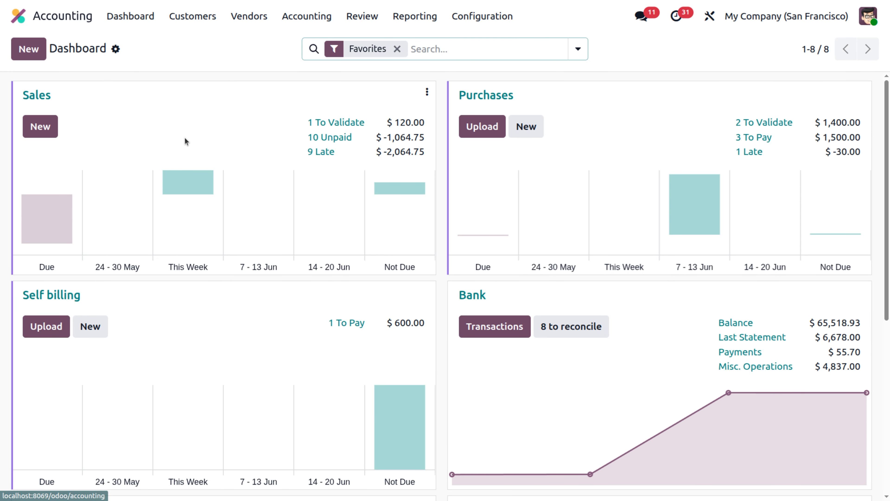
pyautogui.scroll(-2, 185, 138)
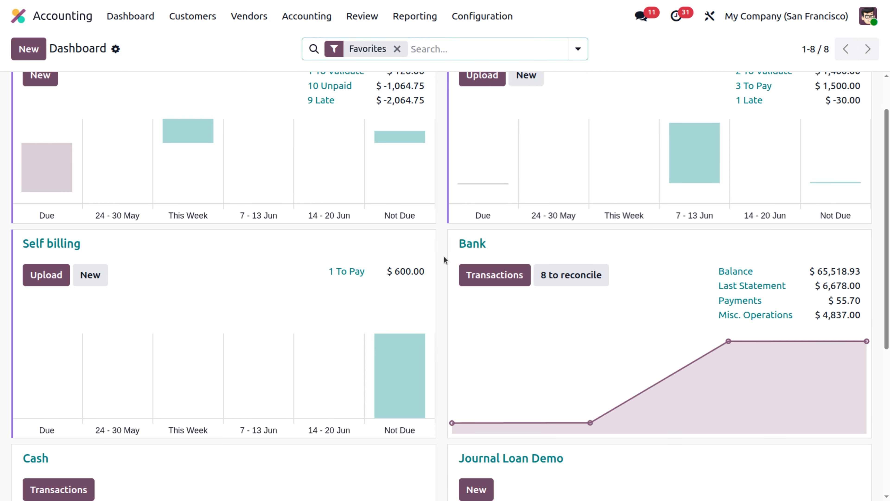
pyautogui.click(504, 277)
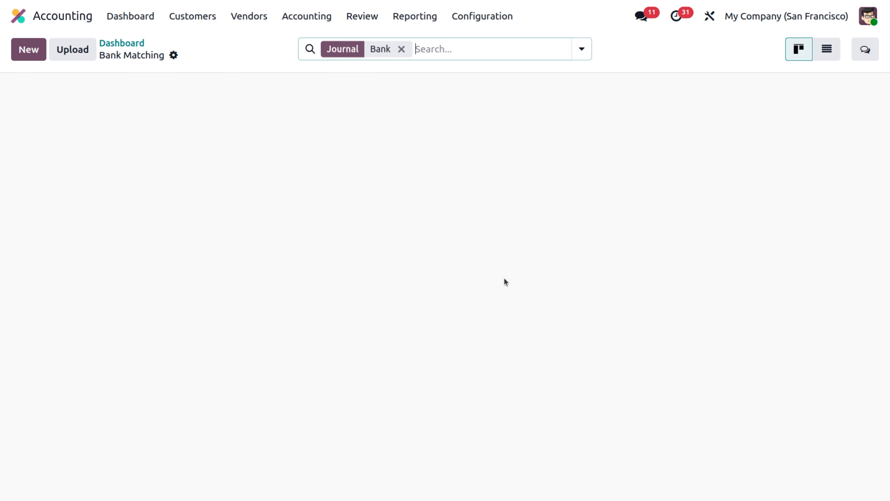
pyautogui.click(29, 56)
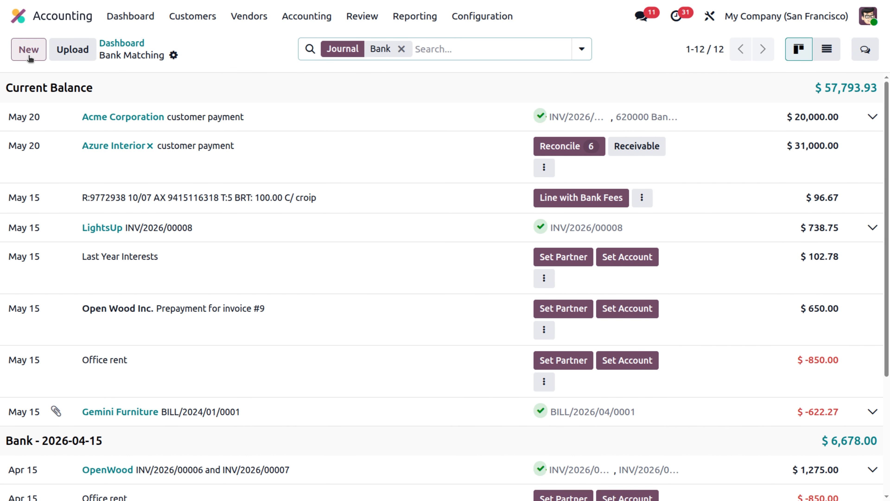
pyautogui.click(57, 118)
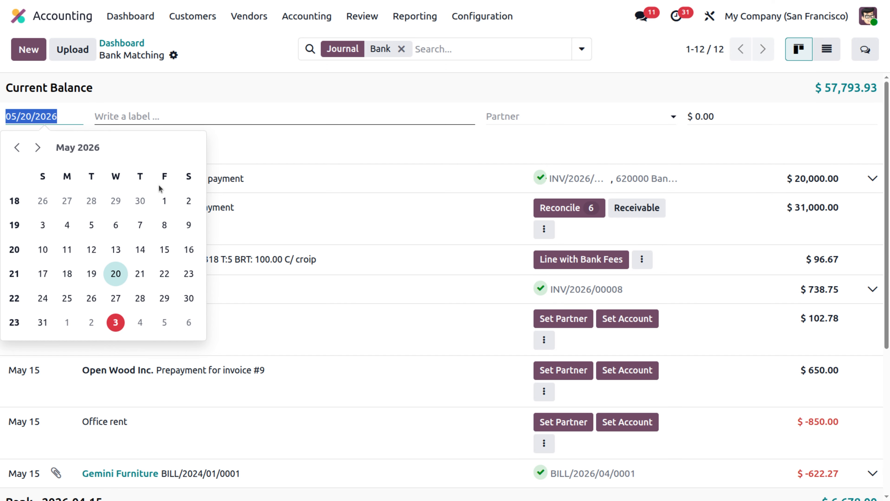
pyautogui.click(116, 324)
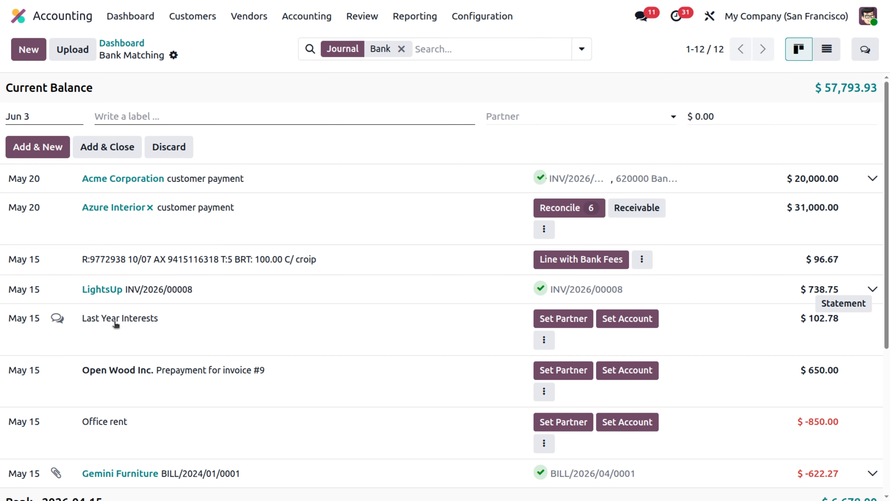
# Step: Label the bank transaction "Taking Loan From Bank", set its amount to $120,000, and add it to the journal
pyautogui.click(155, 118)
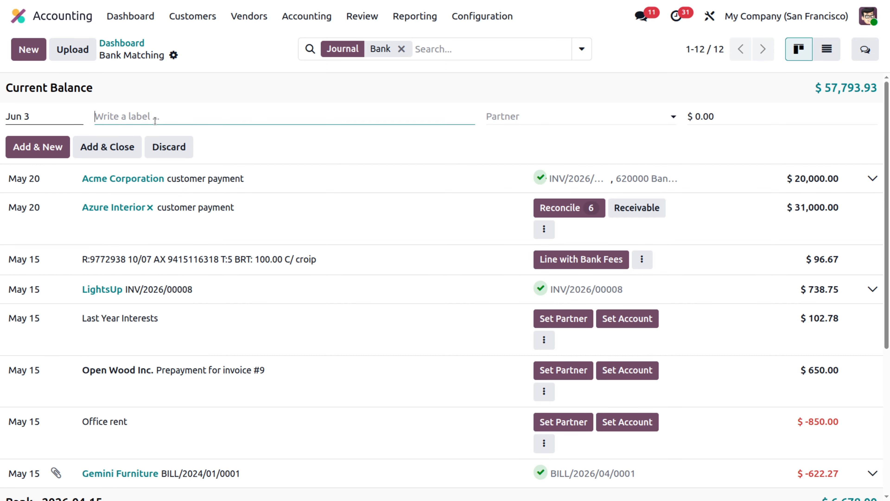
pyautogui.write('Taking Loan From Bank')
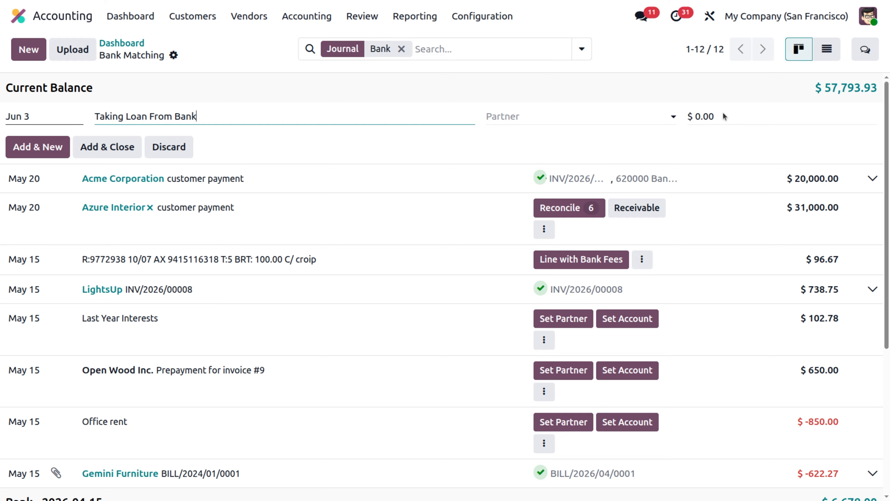
pyautogui.click(708, 120)
pyautogui.press('BackSpace')
pyautogui.write('12')
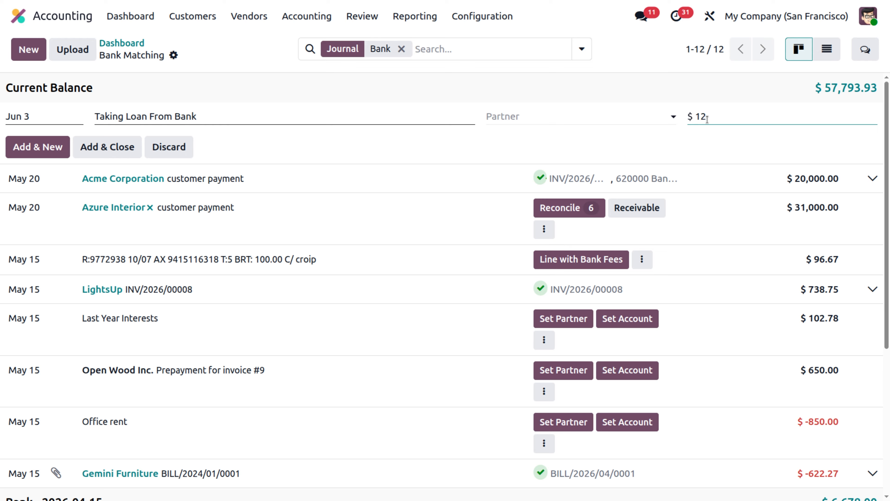
pyautogui.write('0000')
pyautogui.click(107, 155)
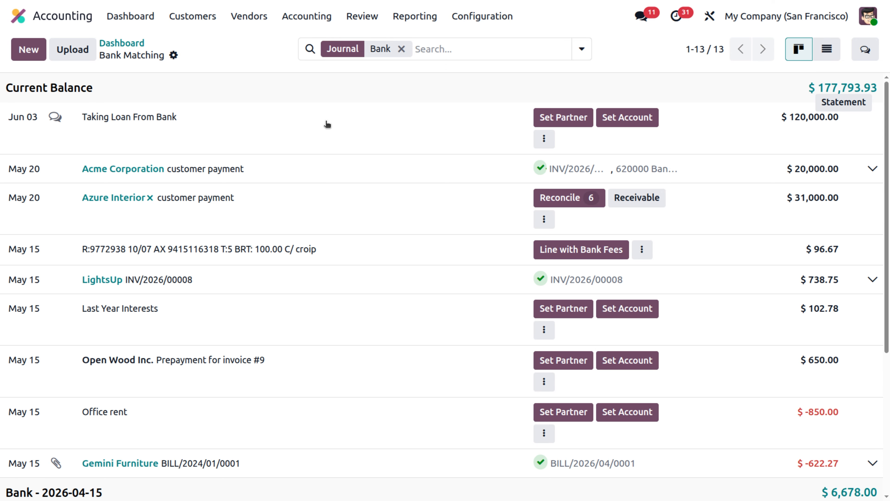
# Step: Create a new loan record named "Loan" with an amount borrowed of $120,000
pyautogui.click(310, 14)
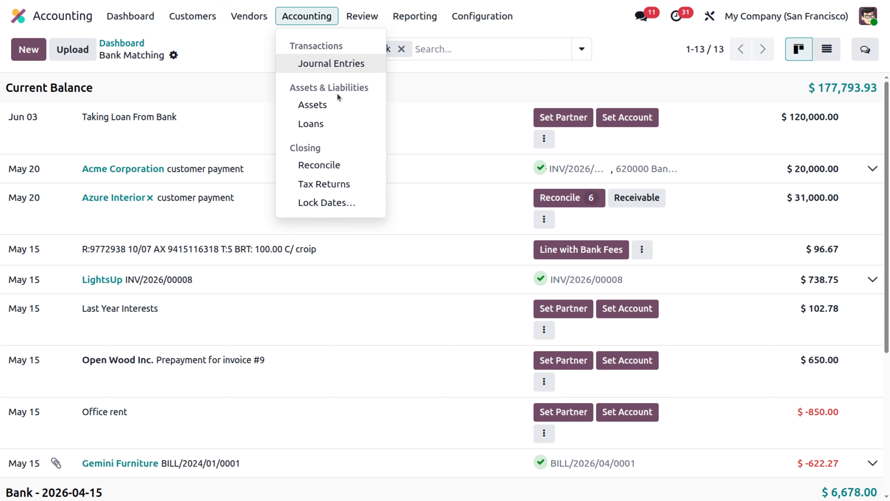
pyautogui.click(324, 124)
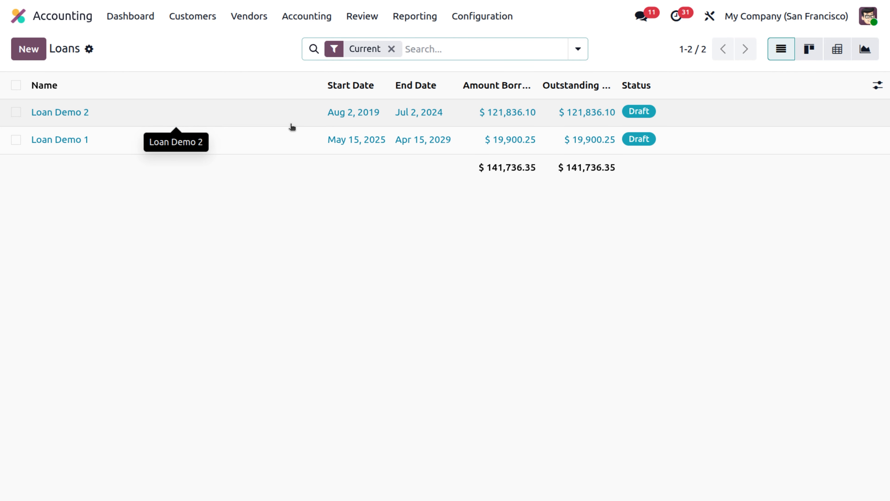
pyautogui.click(31, 53)
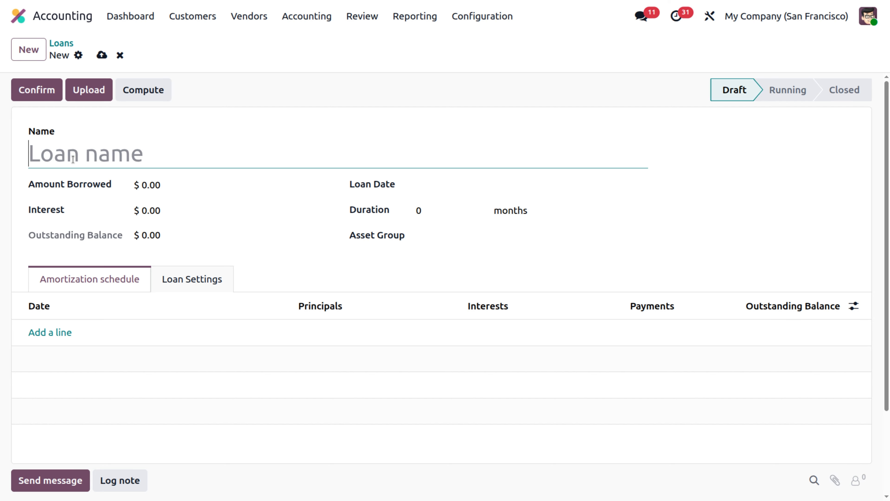
pyautogui.write('L')
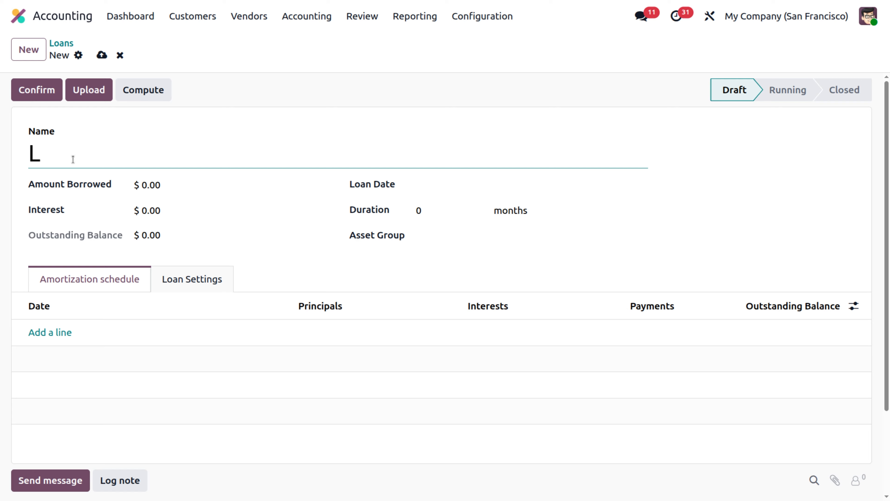
pyautogui.write('oan')
pyautogui.click(178, 188)
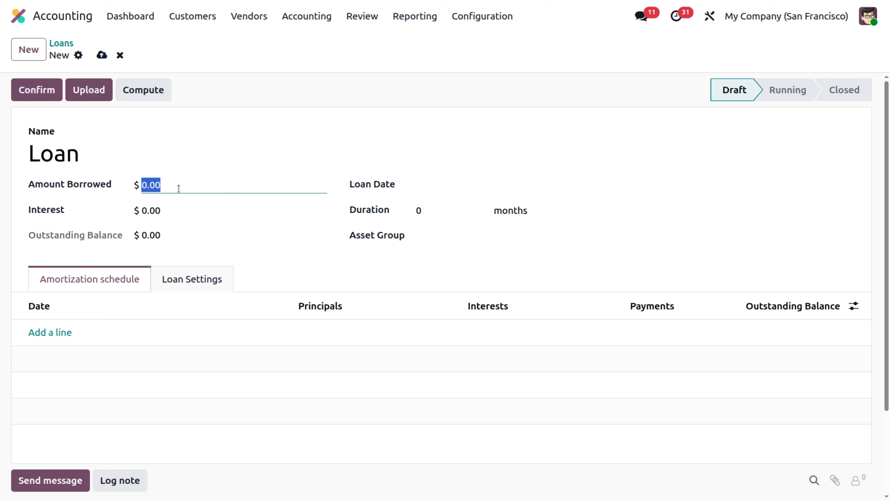
pyautogui.press('BackSpace')
pyautogui.write('120000')
# Step: Compute the loan's amortization schedule with a 10% interest rate and the 30U/360 compounding method, and apply it
pyautogui.click(146, 91)
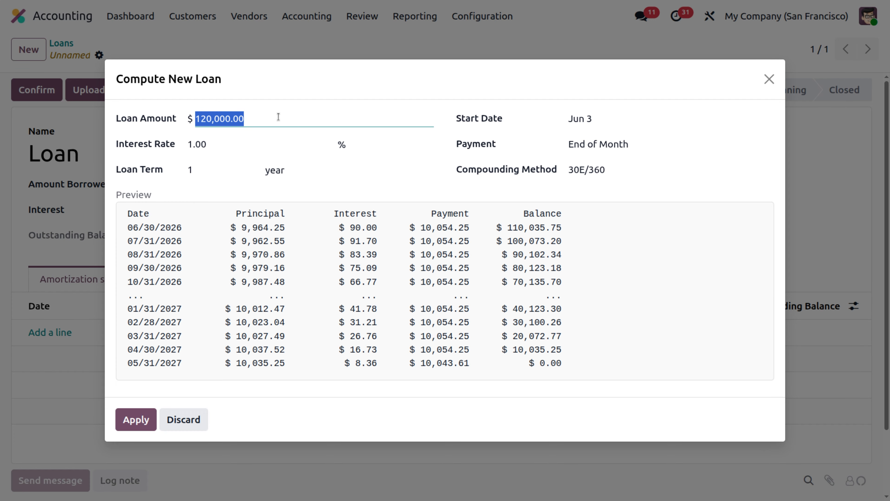
pyautogui.click(227, 146)
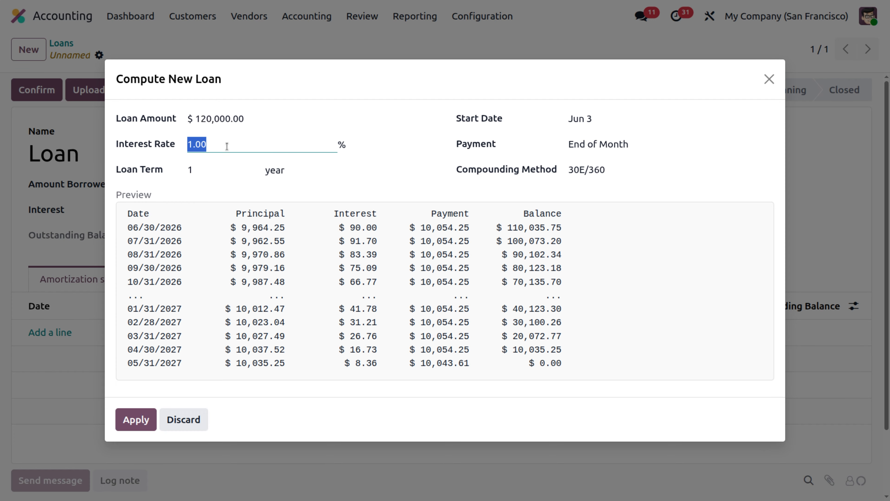
pyautogui.press('BackSpace')
pyautogui.write('10')
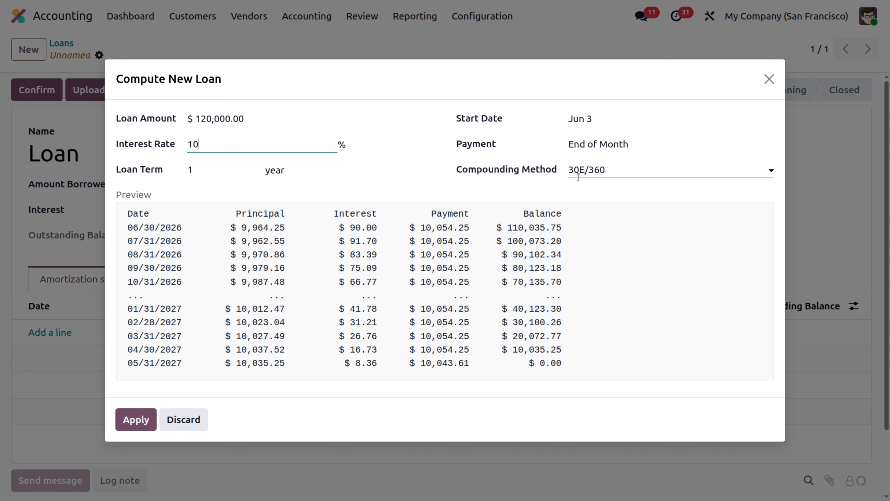
pyautogui.click(624, 174)
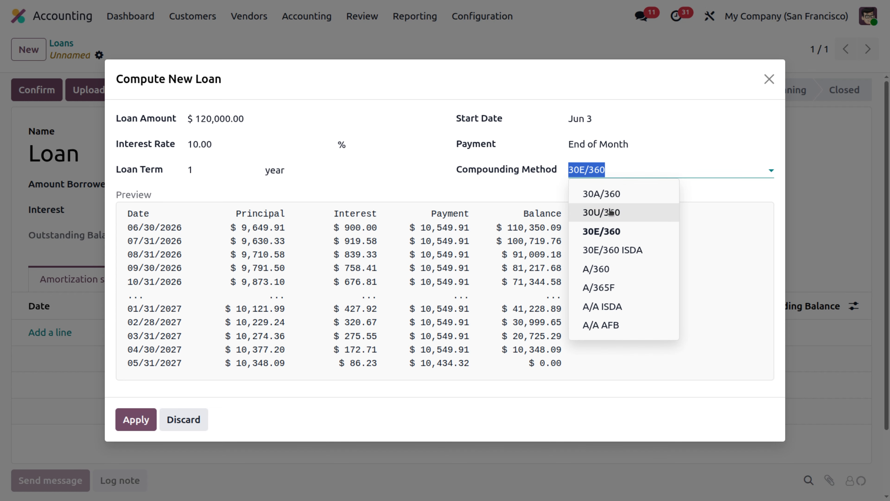
pyautogui.click(611, 210)
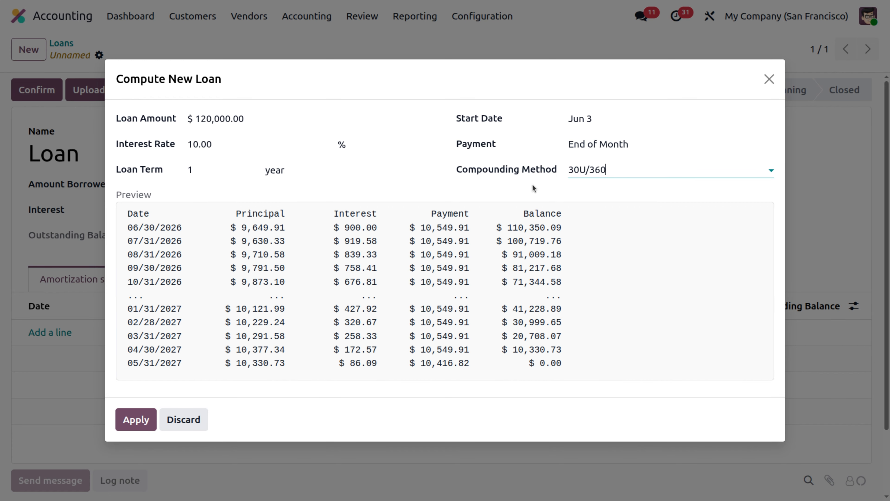
pyautogui.click(136, 420)
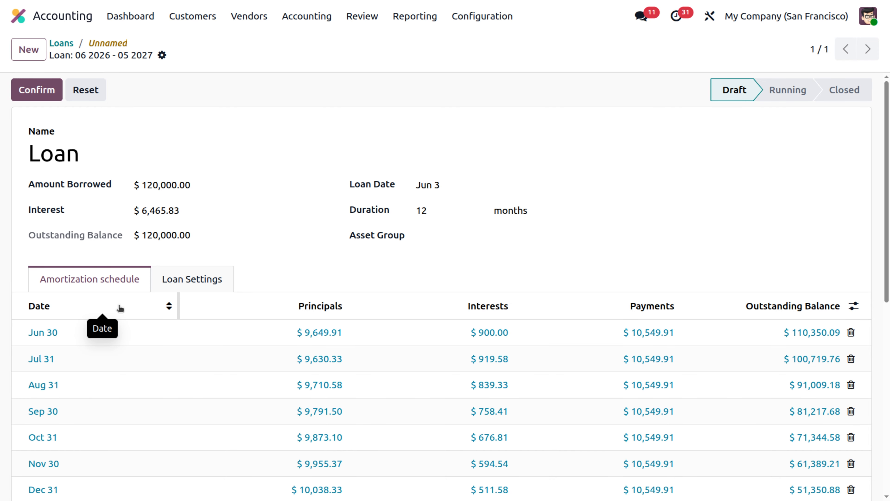
# Step: Show the Long-Term and Short-Term columns in the loan's amortization schedule
pyautogui.scroll(-4, 120, 308)
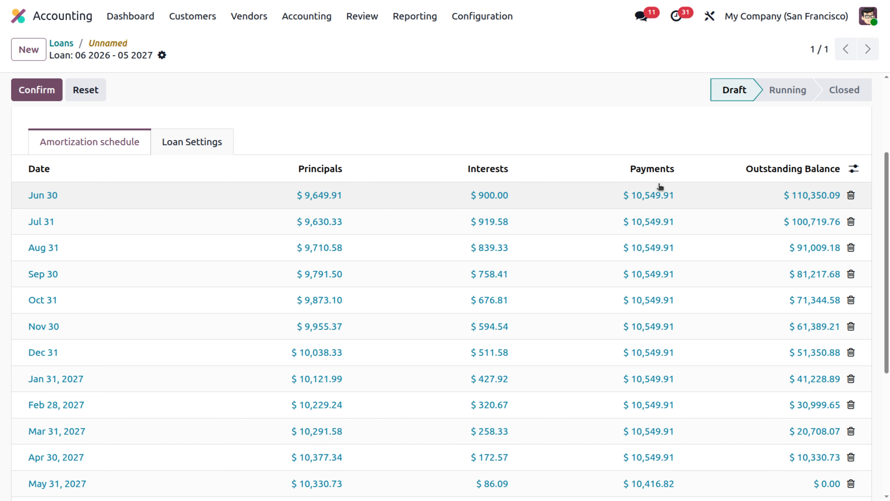
pyautogui.click(853, 171)
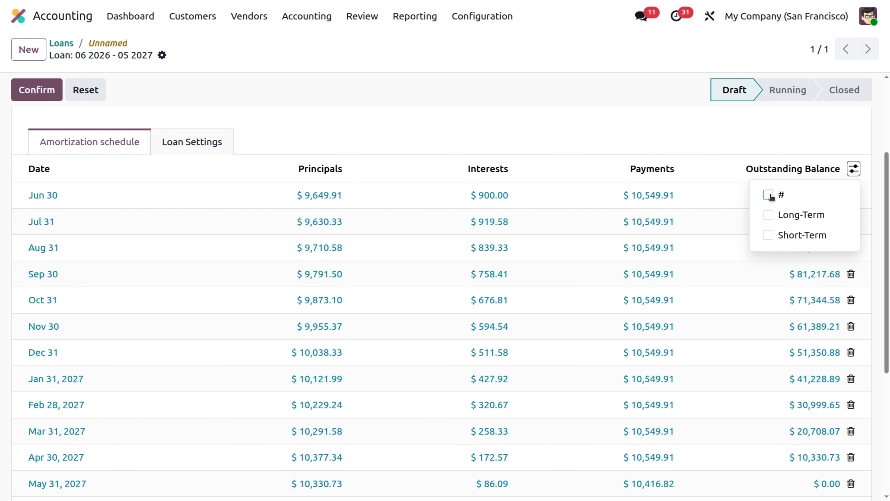
pyautogui.click(768, 215)
pyautogui.click(769, 235)
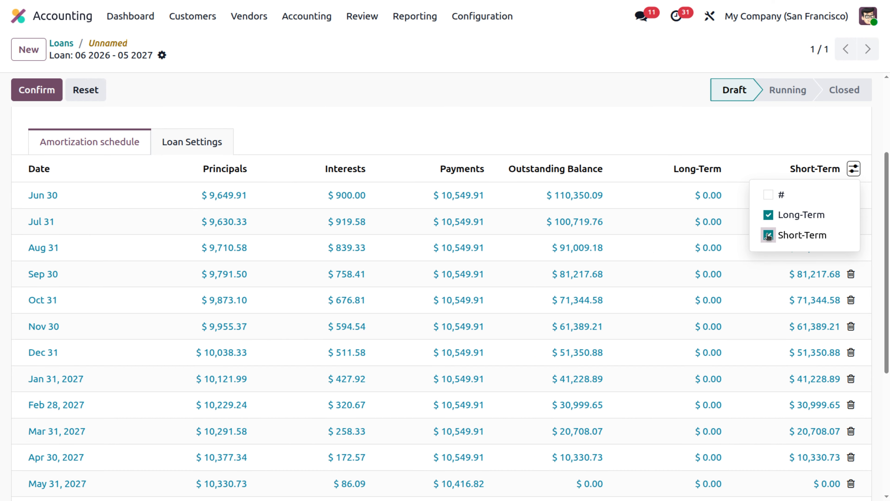
pyautogui.click(746, 175)
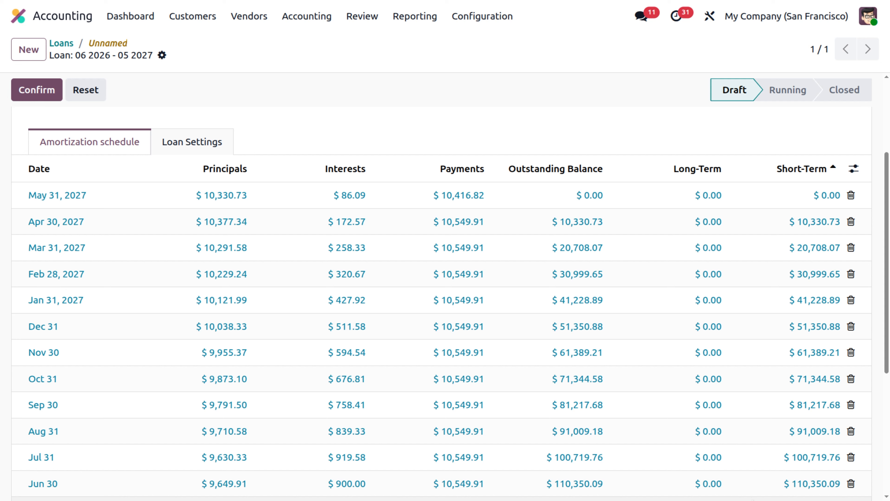
# Step: Clear the long term, short term and expense accounts and the journal in the loan's settings
pyautogui.scroll(3, 549, 443)
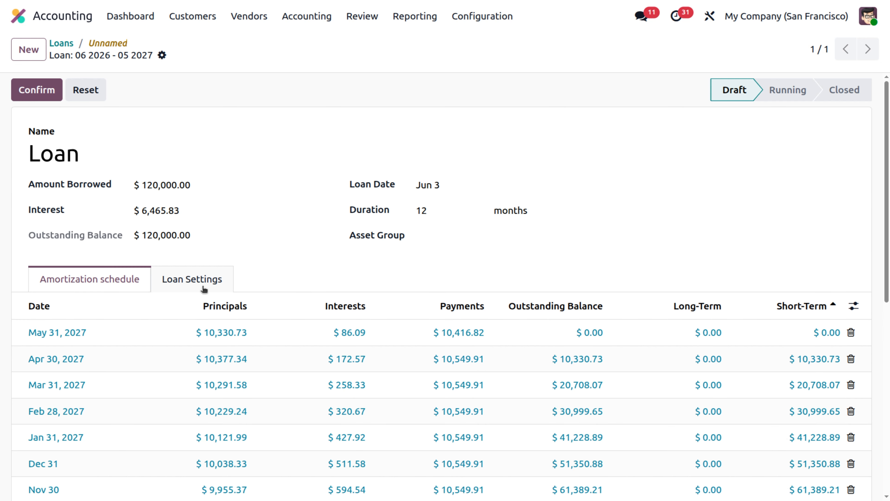
pyautogui.click(204, 282)
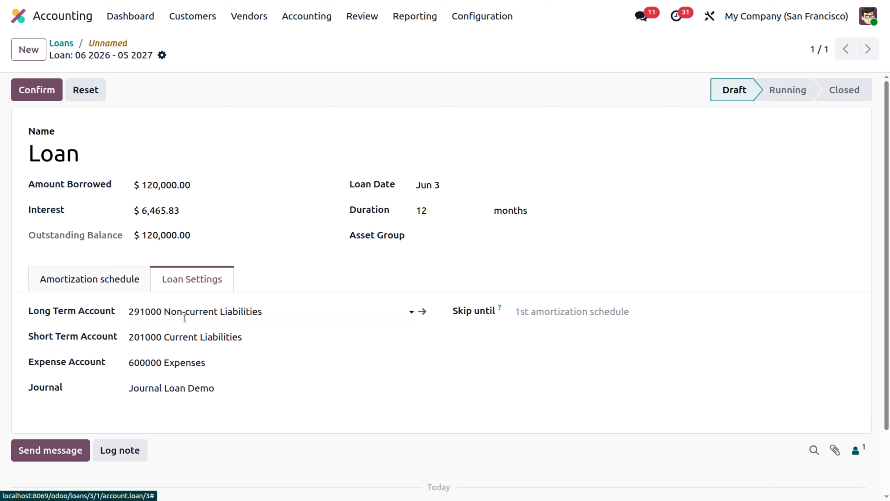
pyautogui.click(306, 313)
pyautogui.press('BackSpace')
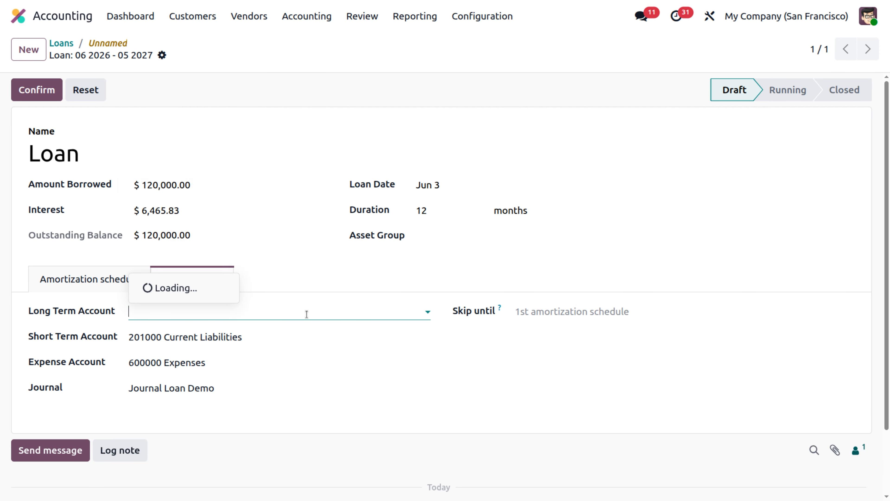
pyautogui.click(265, 337)
pyautogui.press('BackSpace')
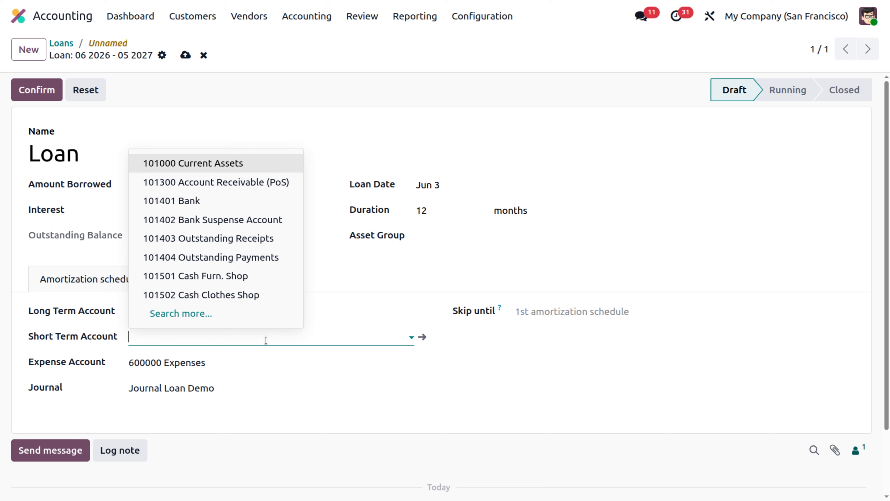
pyautogui.click(217, 367)
pyautogui.press('BackSpace')
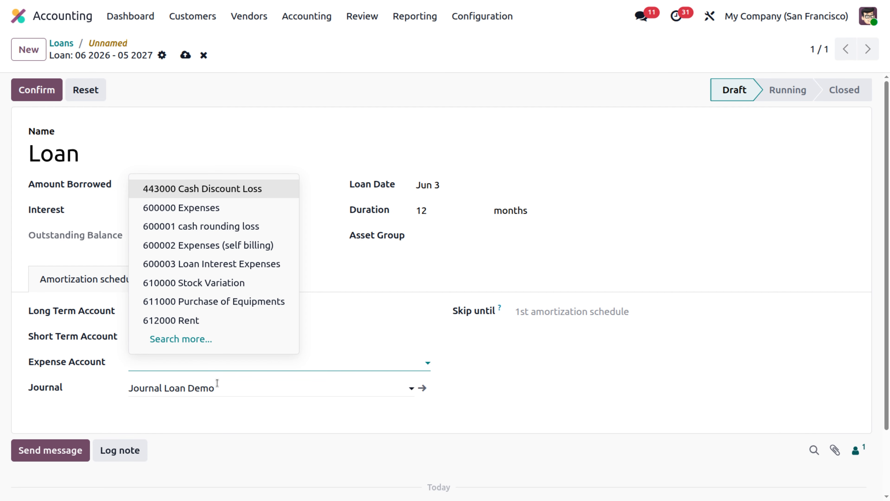
pyautogui.click(217, 383)
pyautogui.press('BackSpace')
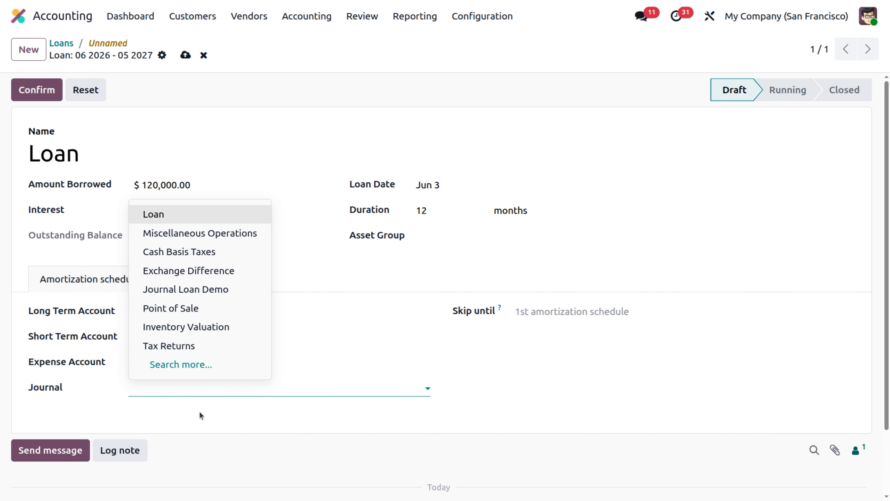
pyautogui.click(200, 416)
# Step: Set the loan's long term account to 201001 Loan Payable (Long Term) and short term account to 201002 Loan Payable (Short Term)
pyautogui.click(198, 310)
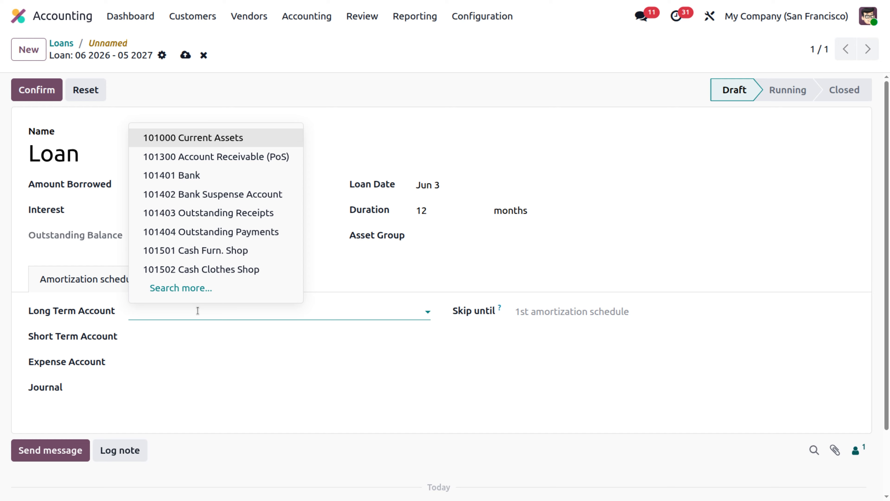
pyautogui.write('loa')
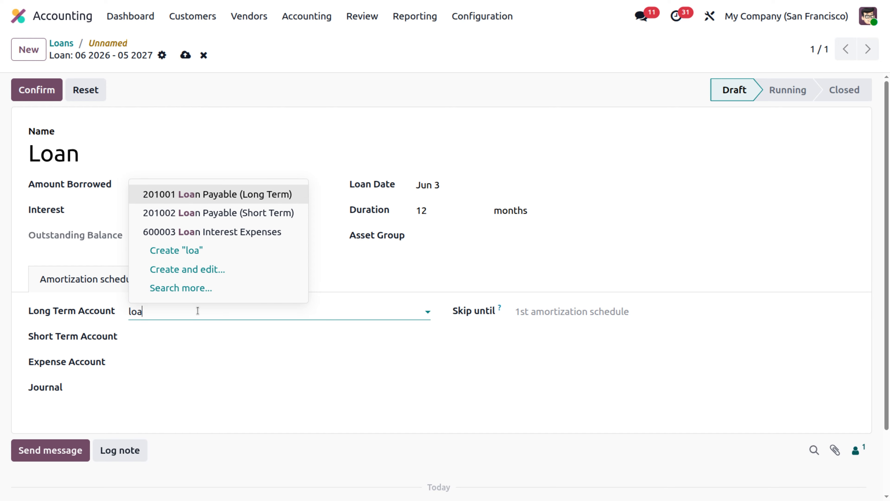
pyautogui.click(276, 195)
pyautogui.click(168, 342)
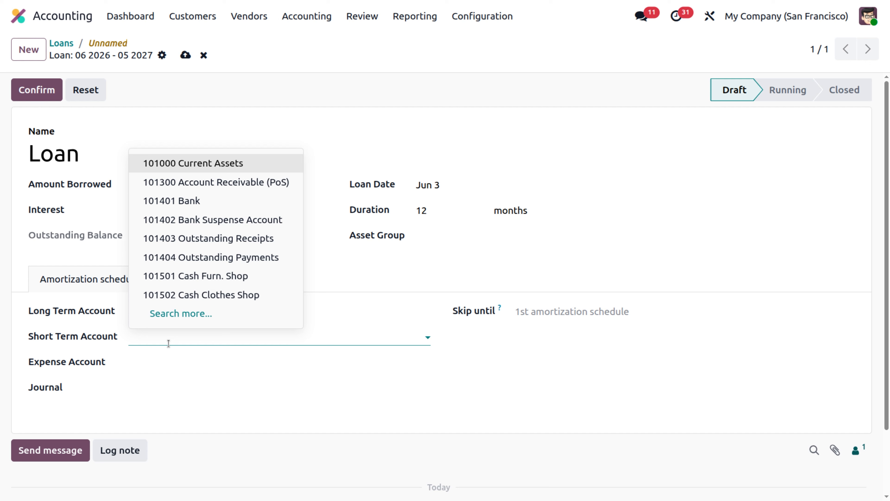
pyautogui.write('loan')
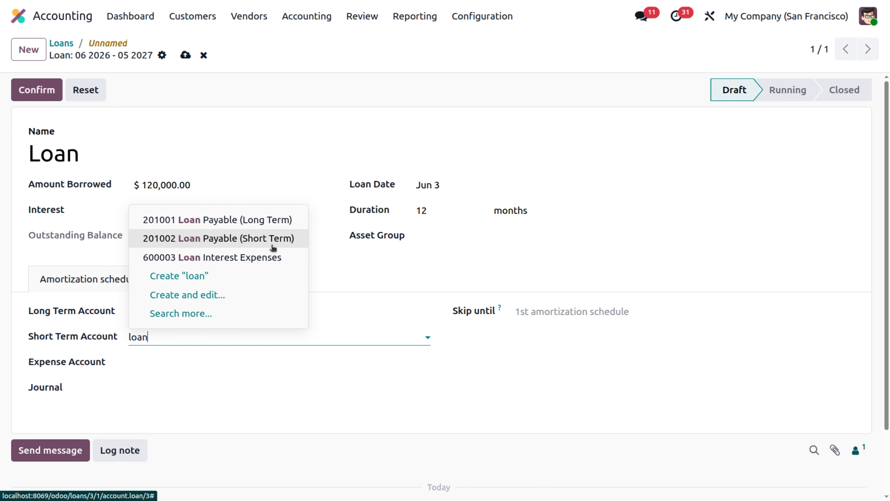
pyautogui.click(273, 242)
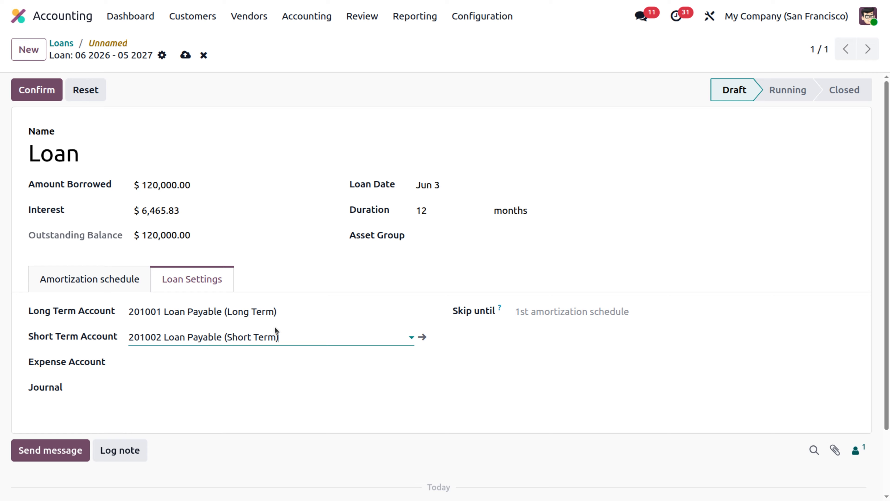
# Step: Set the loan's expense account to 600003 Loan Interest Expenses and its journal to Loan
pyautogui.click(186, 364)
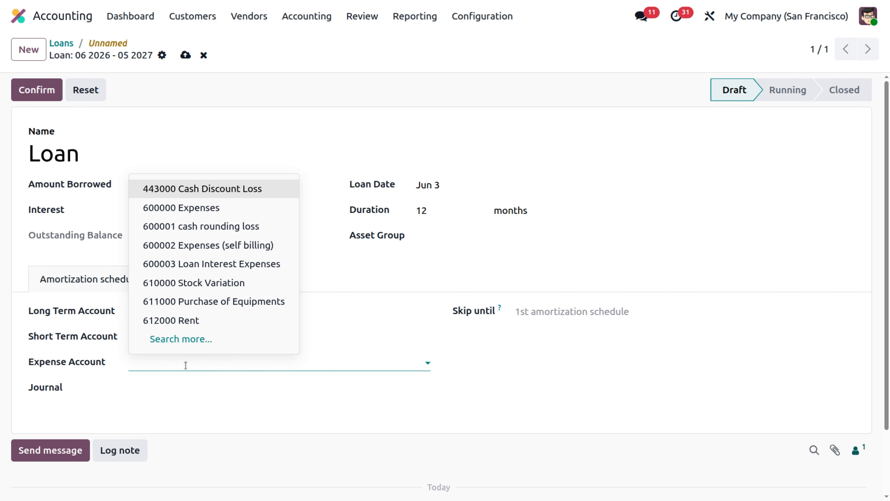
pyautogui.write('exp')
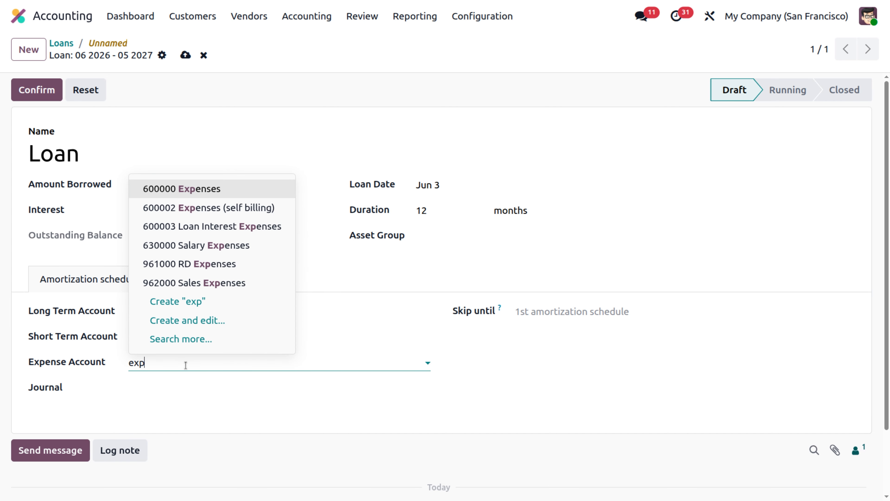
pyautogui.click(251, 232)
pyautogui.click(153, 387)
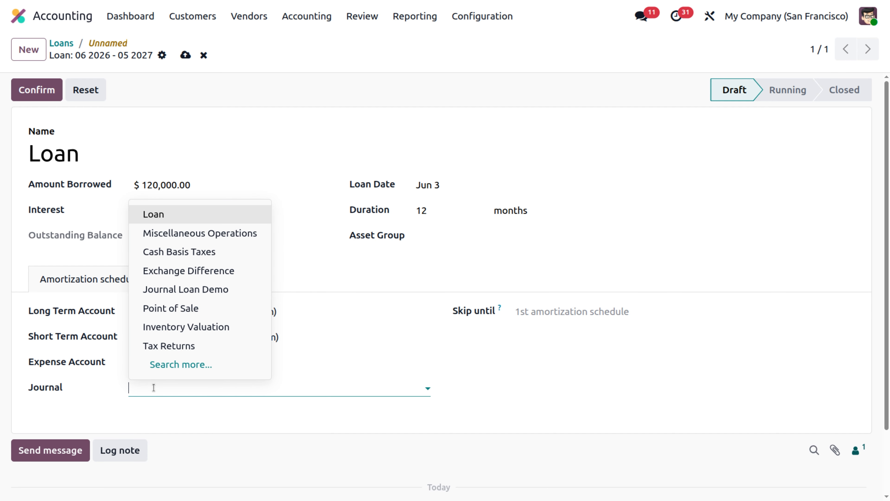
pyautogui.click(170, 215)
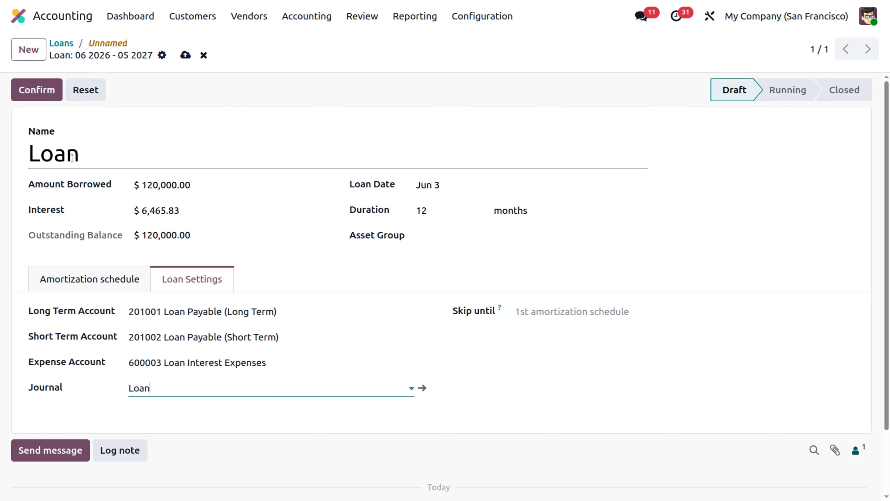
# Step: Confirm the loan and review its amortization schedule
pyautogui.click(39, 91)
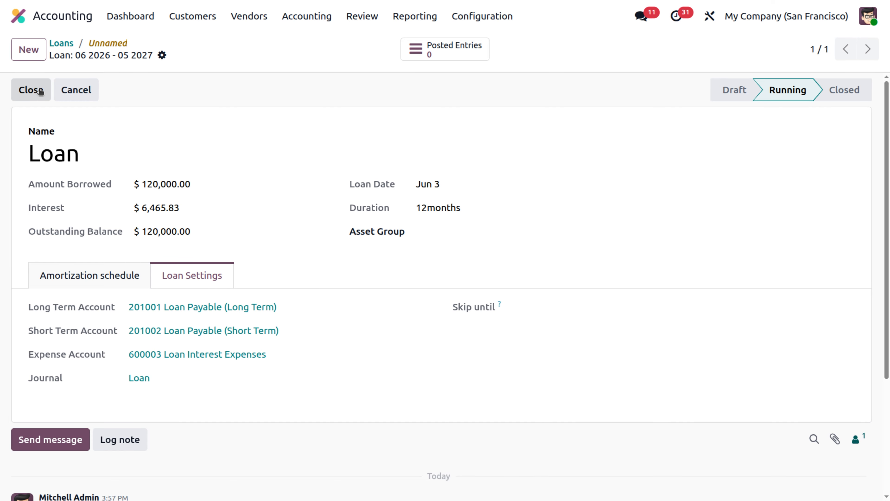
pyautogui.click(110, 275)
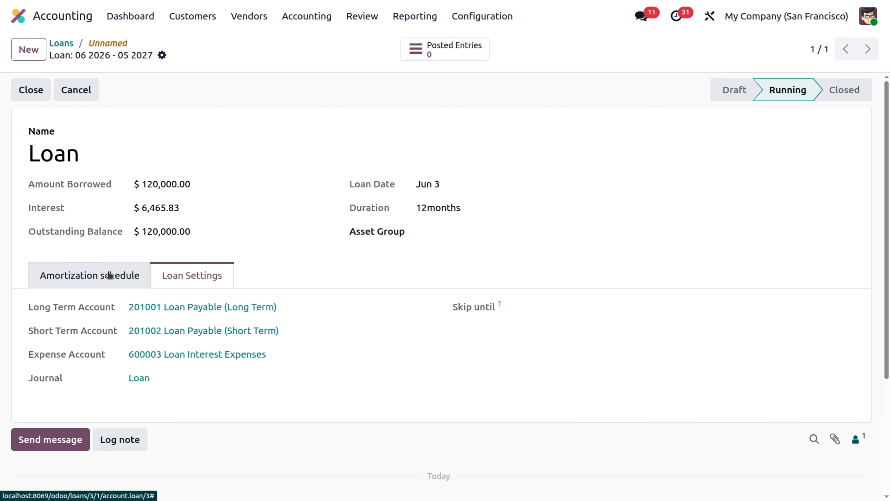
pyautogui.scroll(-5, 505, 261)
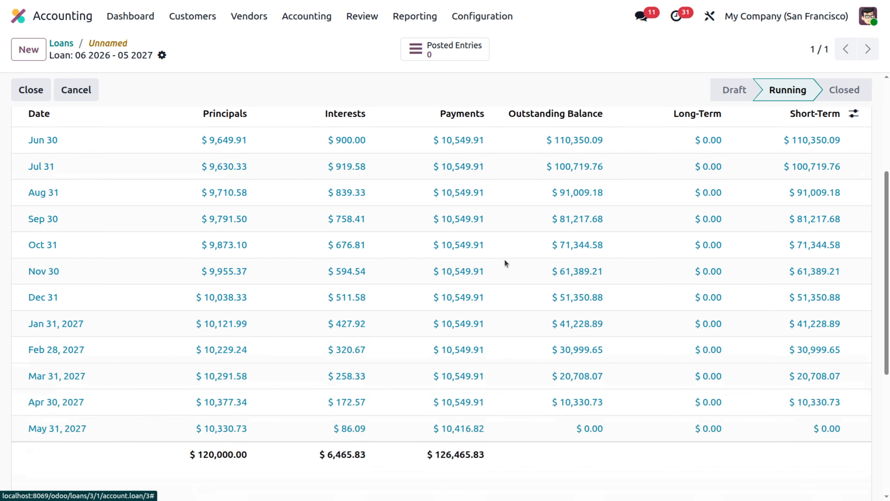
pyautogui.scroll(5, 506, 261)
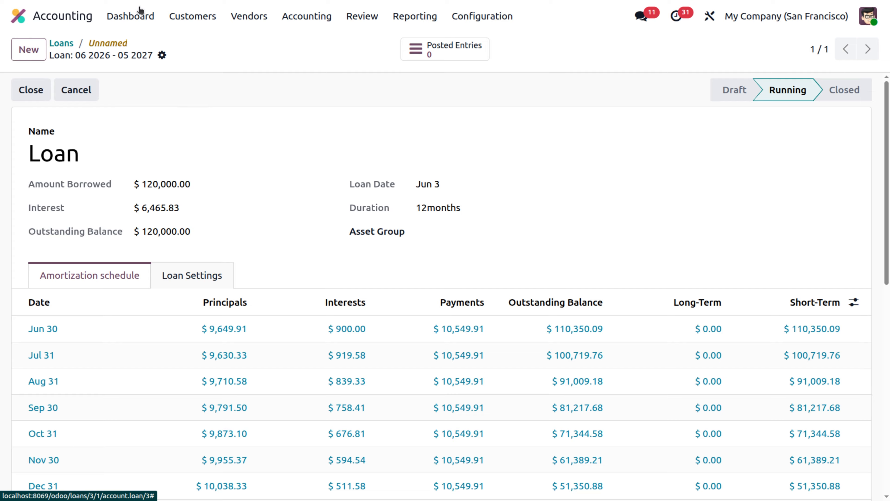
# Step: Assign account 201001 Loan Payable (Long Term) to the "Taking Loan From Bank" transaction in bank matching and expand its details
pyautogui.click(134, 23)
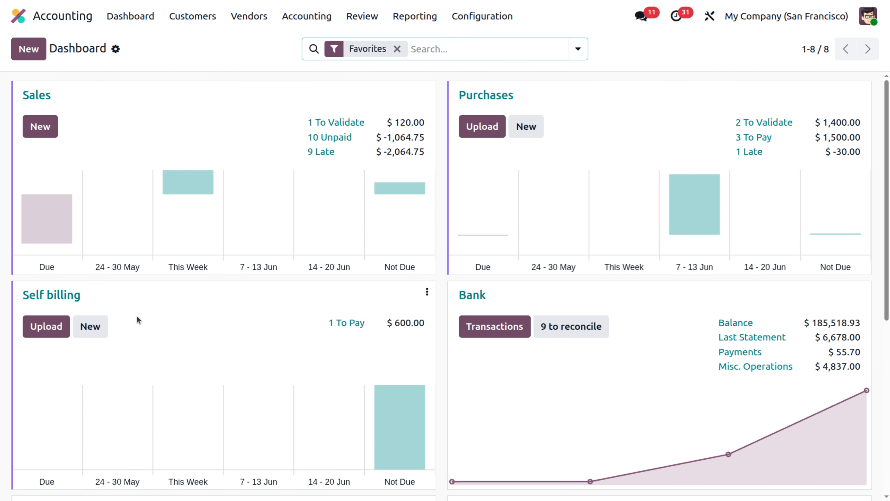
pyautogui.click(565, 337)
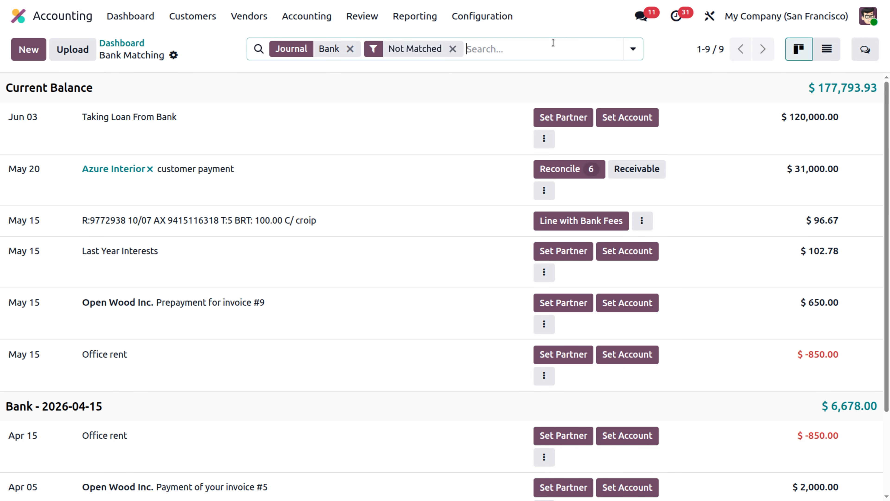
pyautogui.click(614, 117)
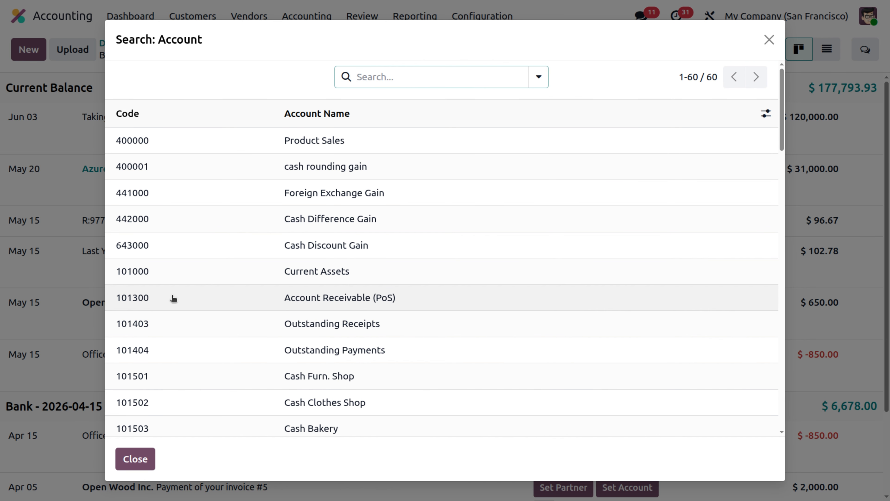
pyautogui.write('lo')
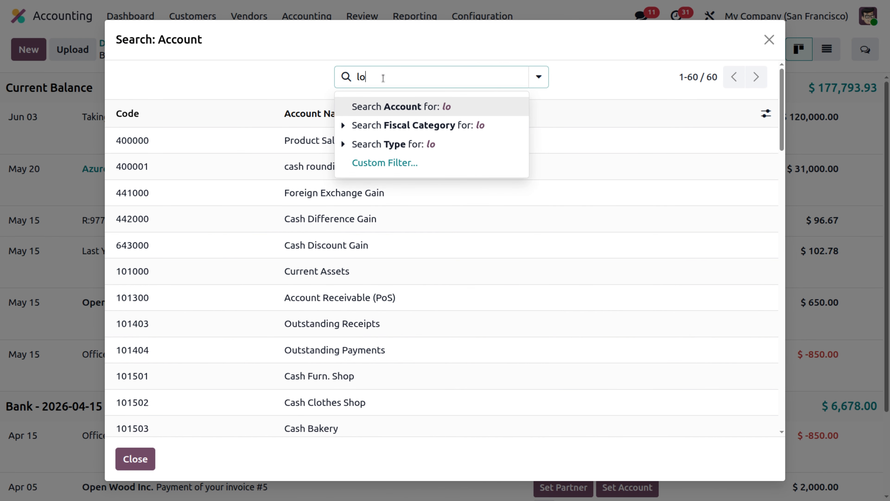
pyautogui.write('n')
pyautogui.press('Return')
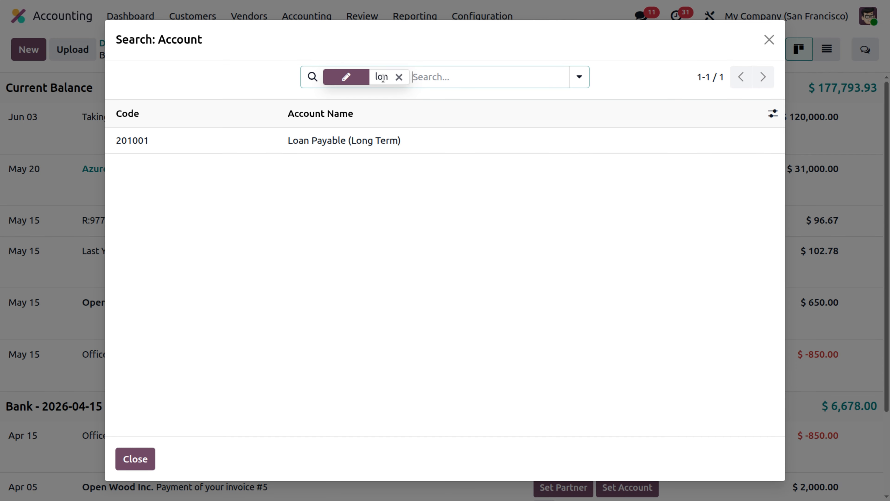
pyautogui.click(251, 149)
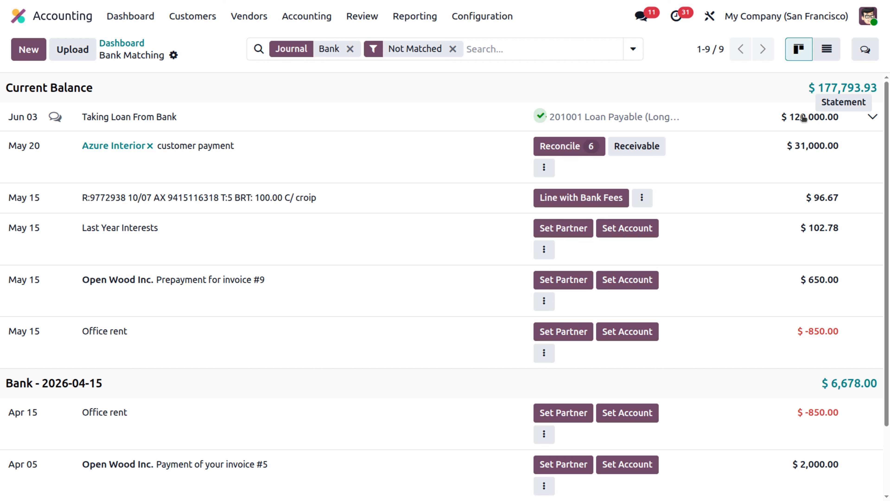
pyautogui.click(872, 119)
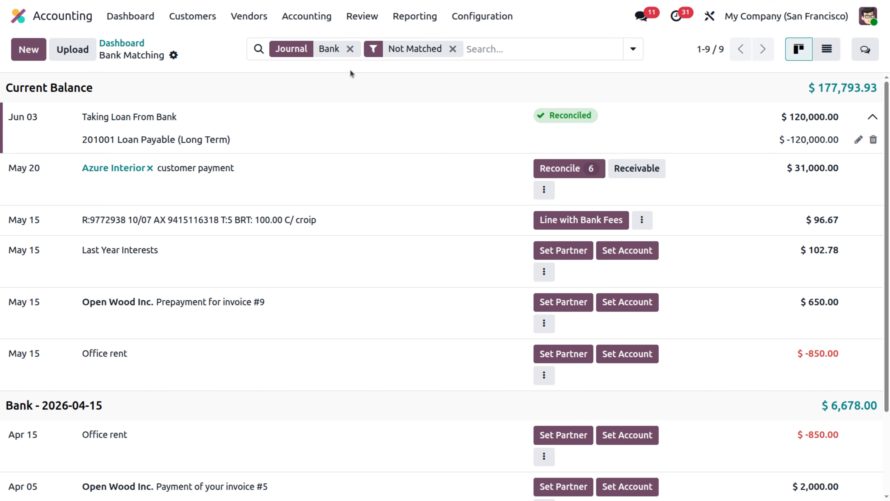
# Step: Open the list of journal entries generated for the running loan named "Loan"
pyautogui.click(300, 20)
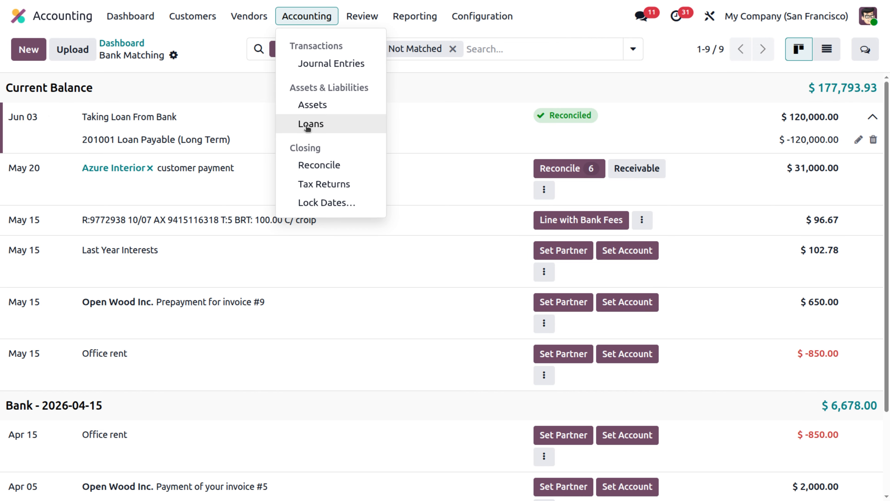
pyautogui.click(316, 131)
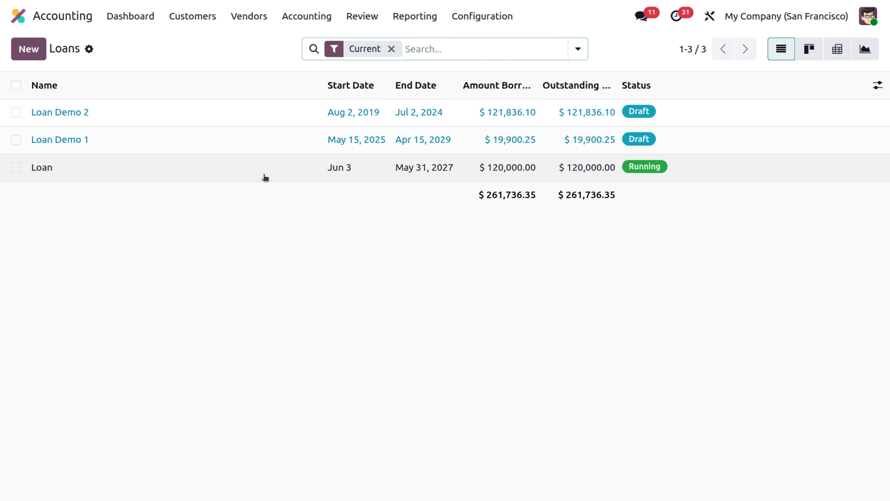
pyautogui.click(264, 169)
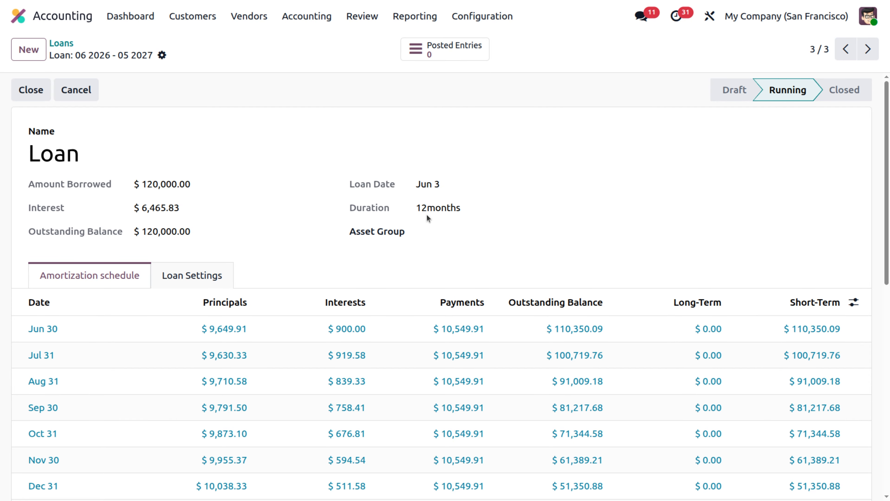
pyautogui.click(444, 49)
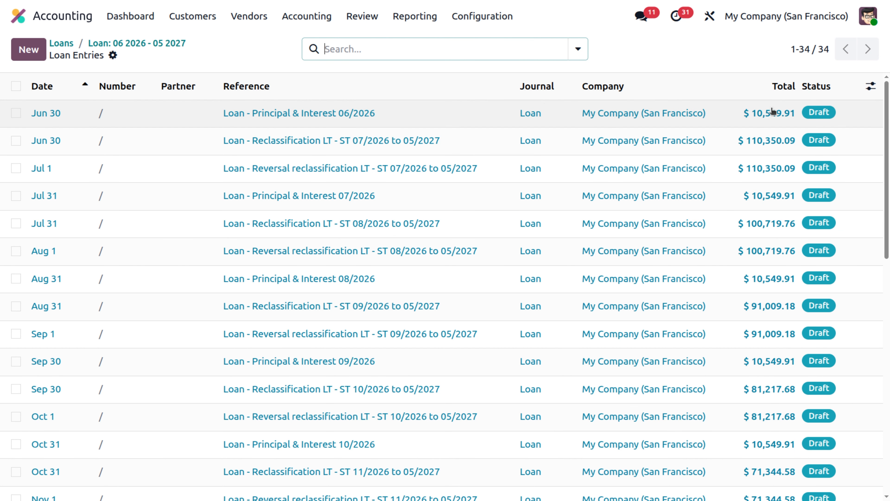
# Step: Examine the journal items of the 06/2026 principal and interest entry and the 07/2026 to 05/2027 reclassification and reversal reclassification entries
pyautogui.click(363, 120)
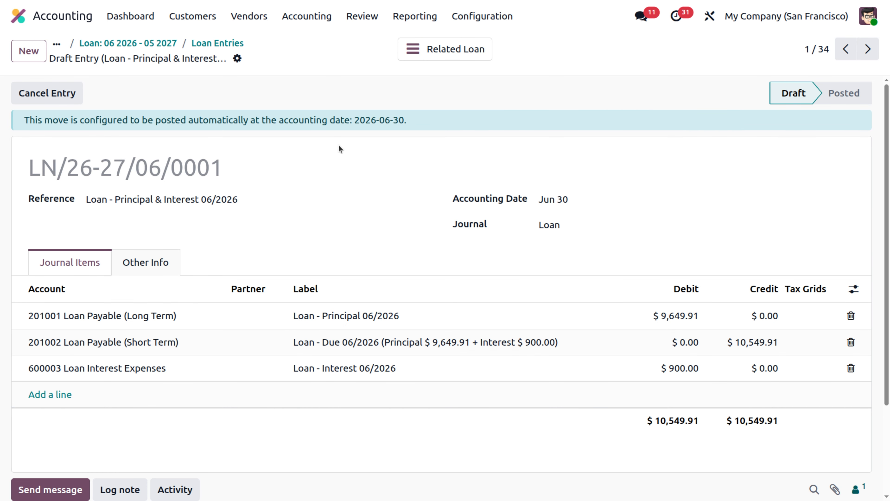
pyautogui.click(217, 43)
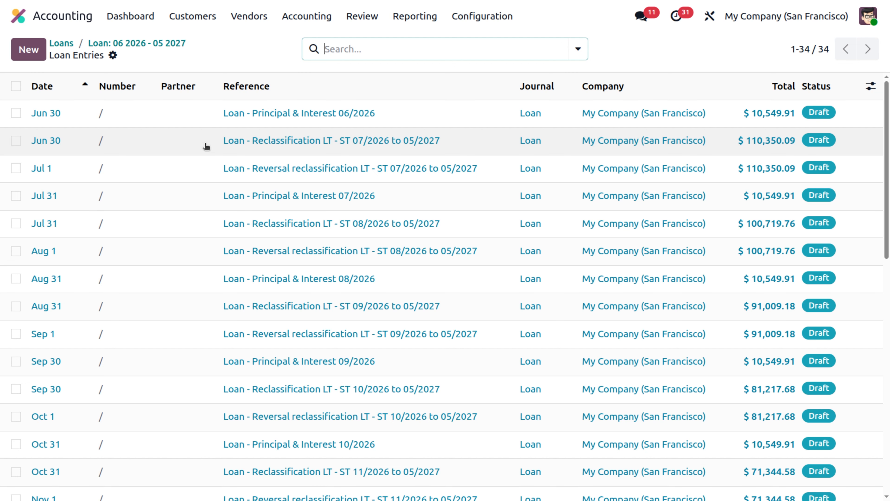
pyautogui.click(206, 147)
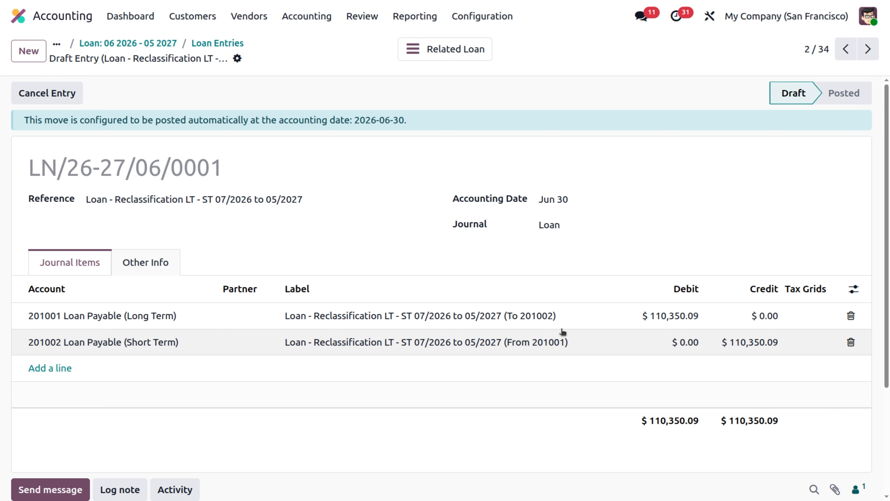
pyautogui.click(213, 48)
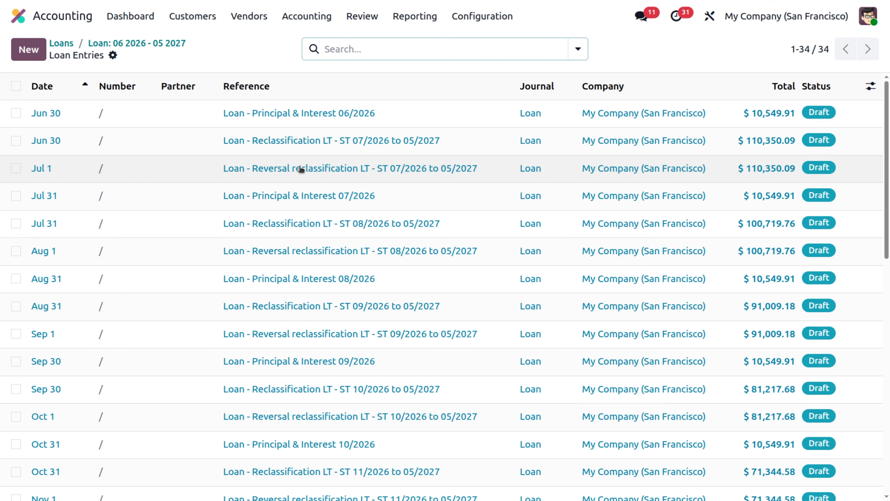
pyautogui.click(299, 167)
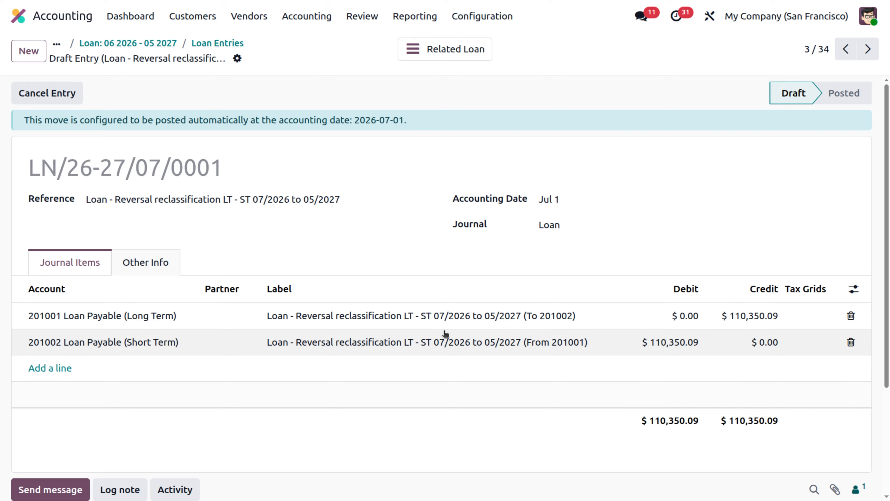
# Step: Open the Balance Sheet report and expand Long-term Liabilities to review the account balances it contains
pyautogui.click(203, 44)
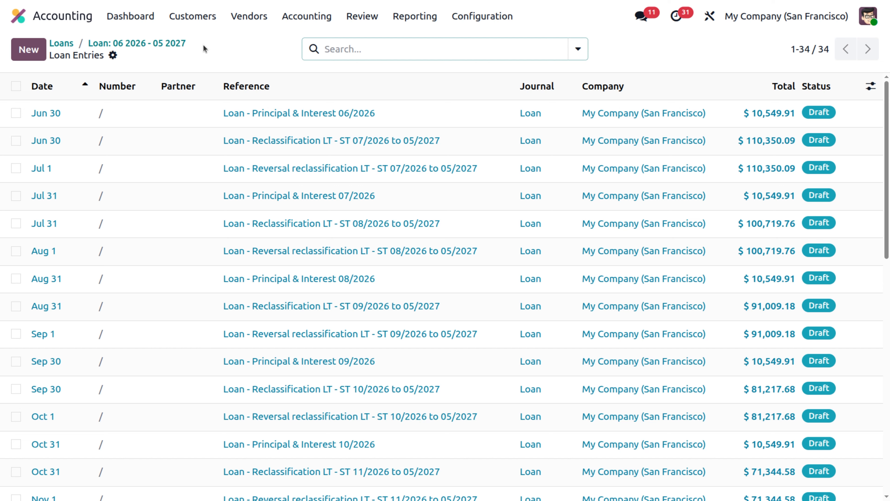
pyautogui.click(403, 18)
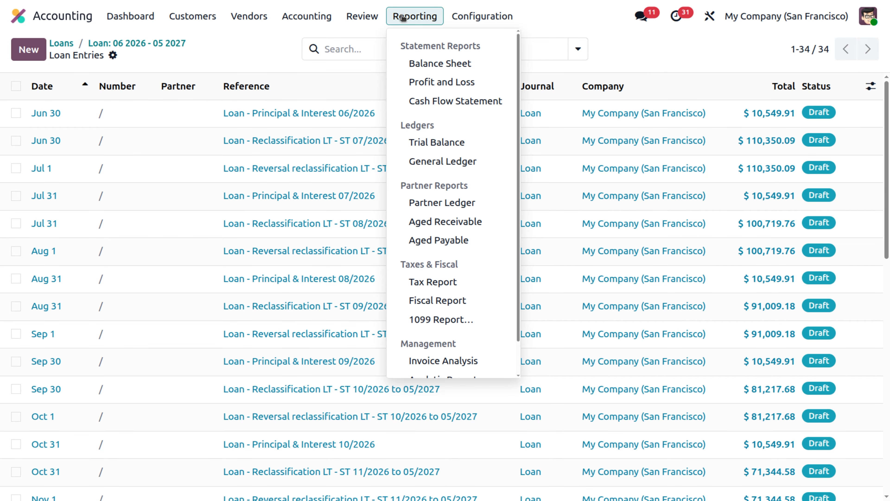
pyautogui.click(425, 62)
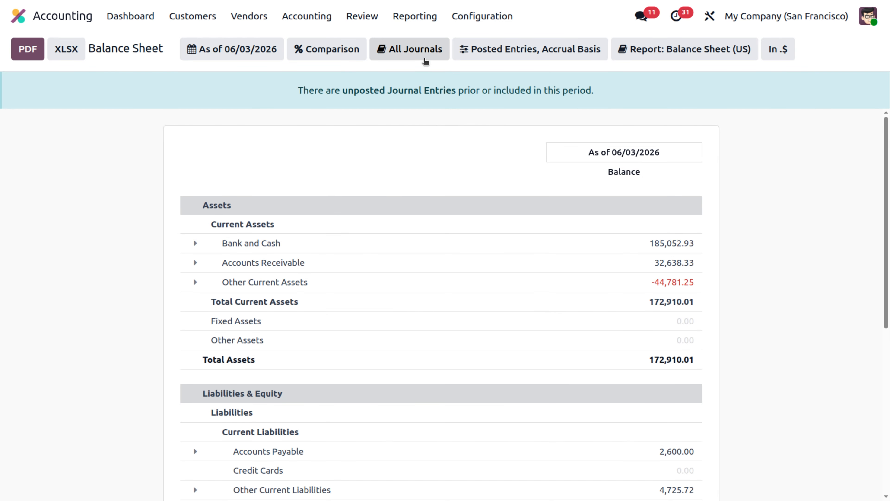
pyautogui.scroll(-5, 356, 194)
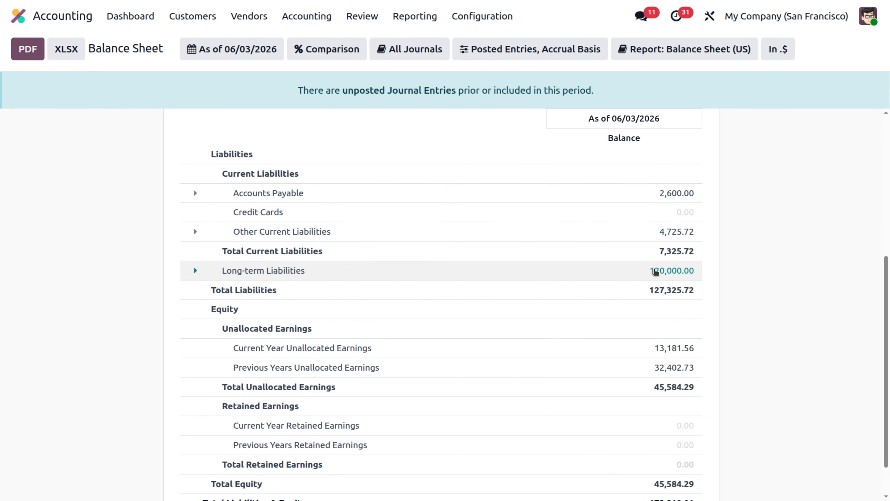
pyautogui.click(196, 270)
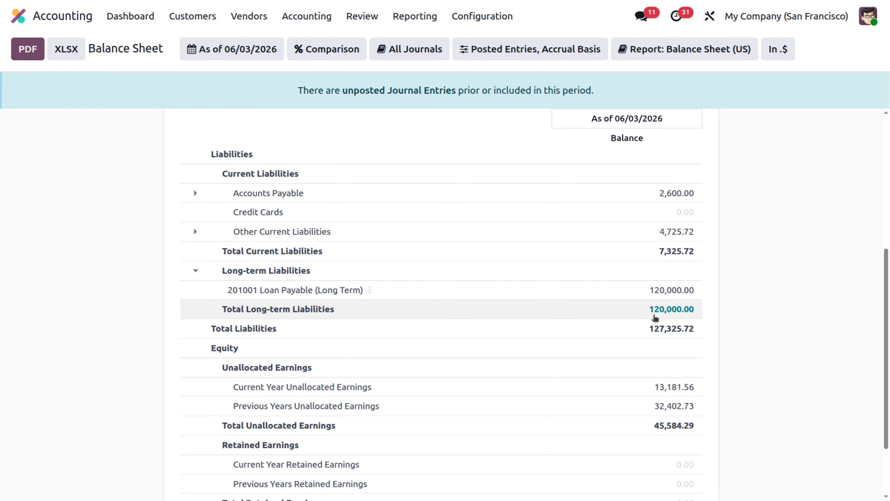
# Step: Open the "Loan - Principal & Interest 06/2026" draft entry from the entries of the running loan named "Loan"
pyautogui.click(295, 18)
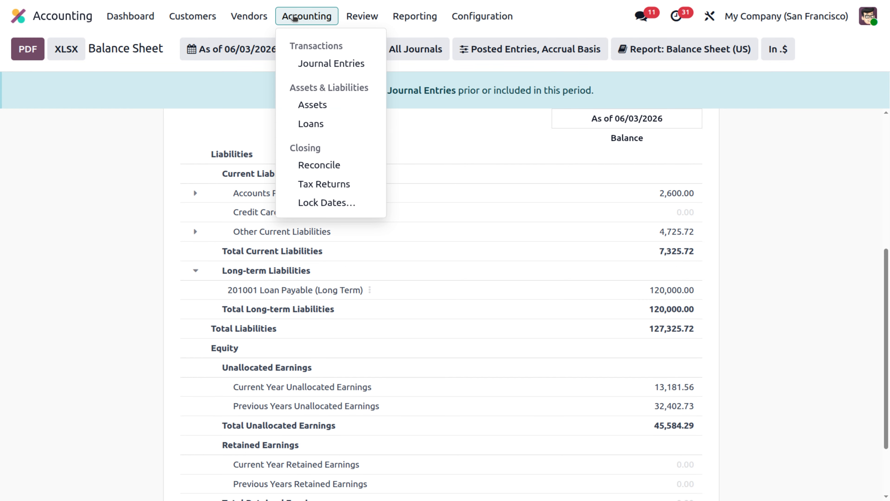
pyautogui.click(311, 125)
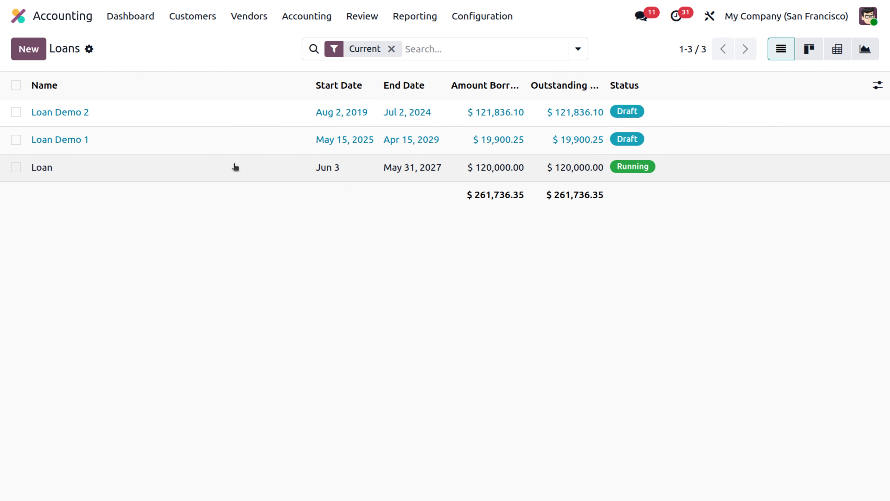
pyautogui.click(235, 167)
pyautogui.click(472, 50)
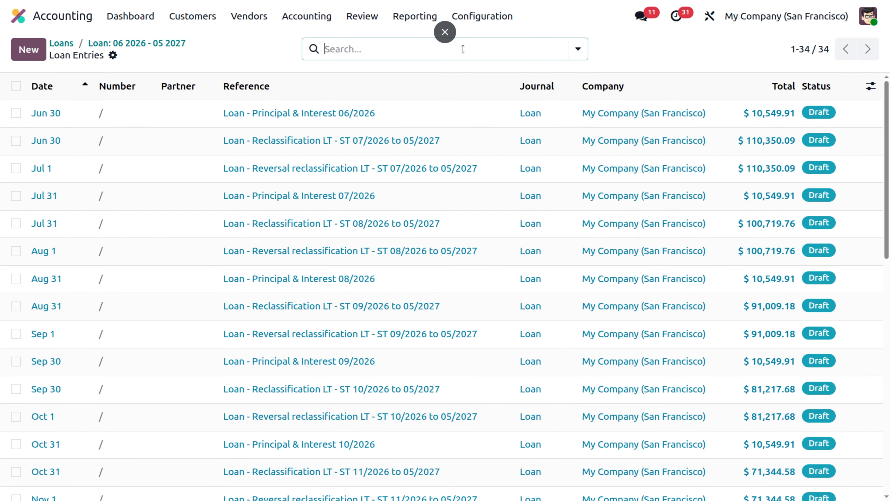
pyautogui.click(228, 119)
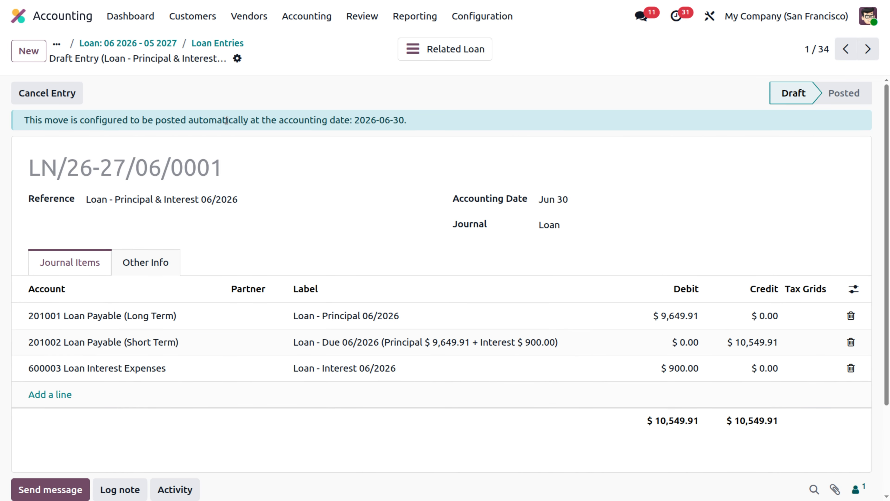
# Step: Set the accounting date of the 06/2026 principal and interest entry to 06/03/2026 and post the entry
pyautogui.click(592, 202)
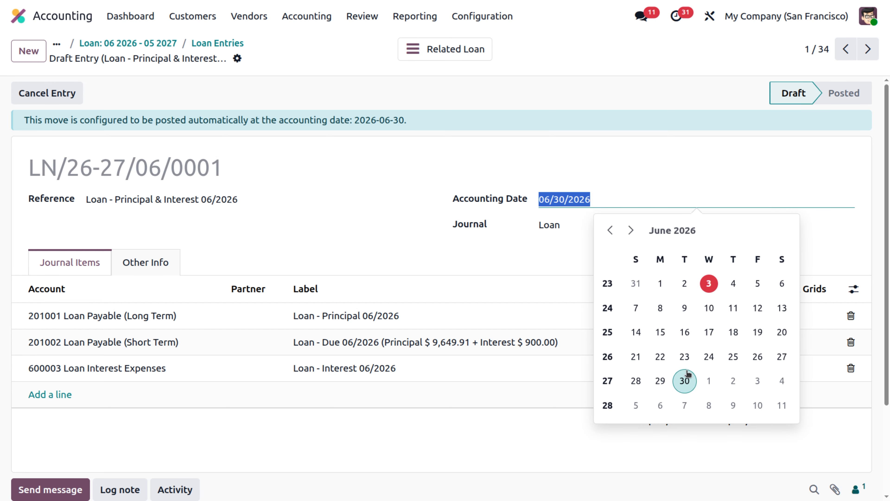
pyautogui.click(708, 283)
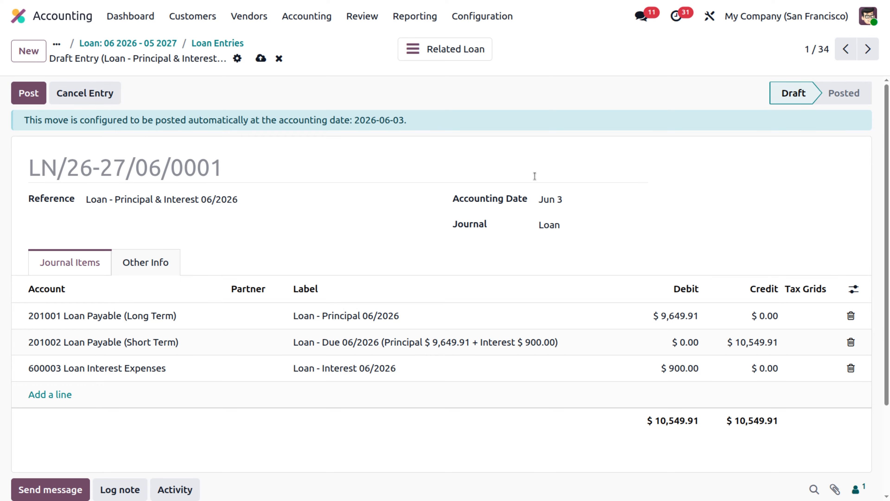
pyautogui.click(23, 95)
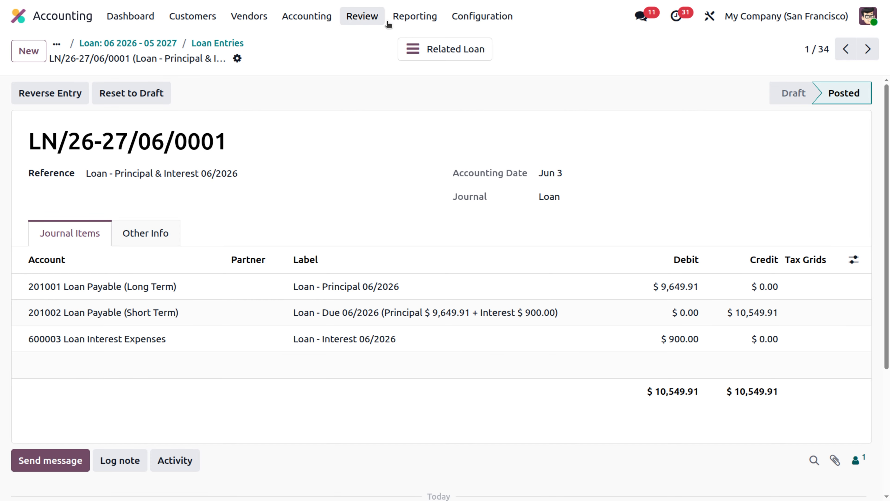
# Step: Review the liabilities in the Balance Sheet and open the General Ledger for account 201001 Loan Payable (Long Term)
pyautogui.click(395, 21)
pyautogui.click(410, 63)
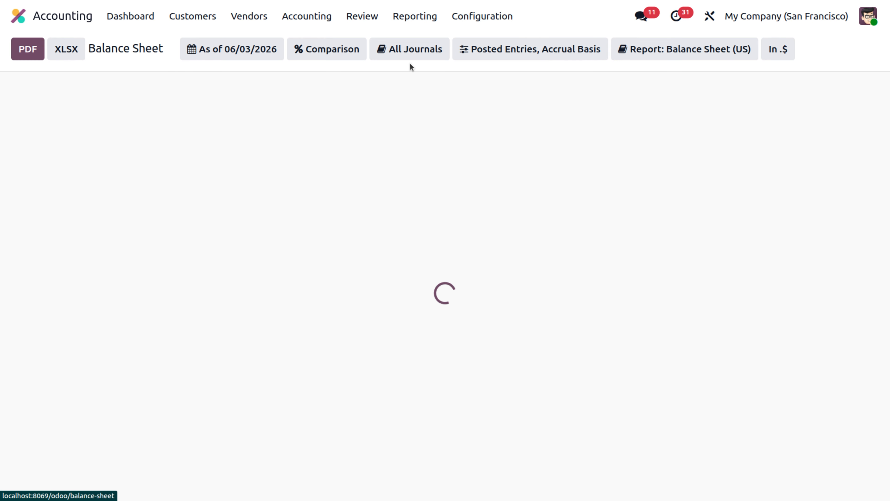
pyautogui.scroll(-5, 326, 314)
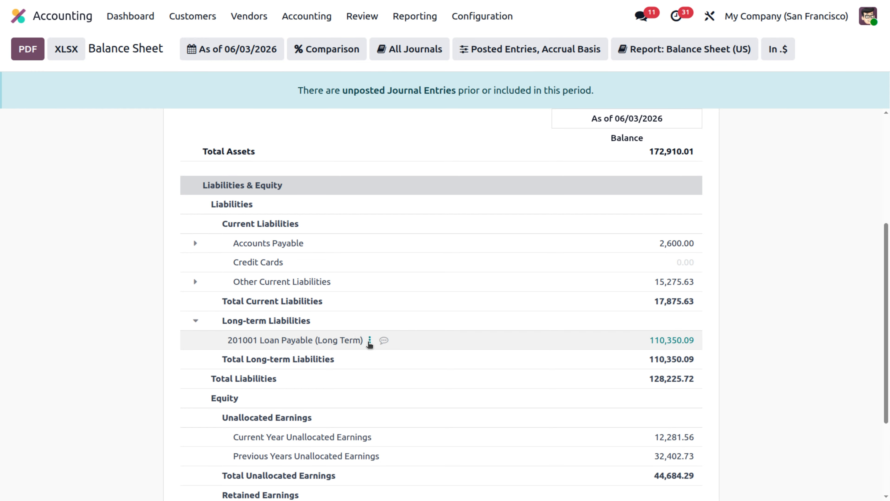
pyautogui.click(370, 341)
pyautogui.click(407, 351)
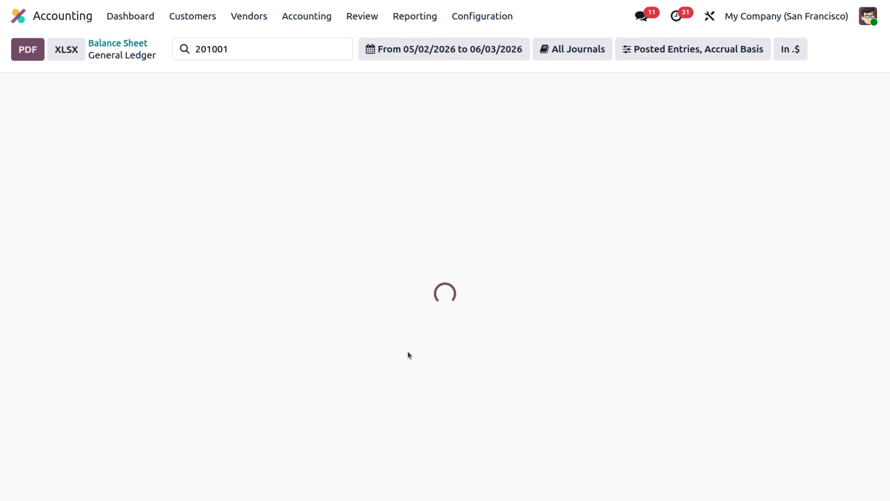